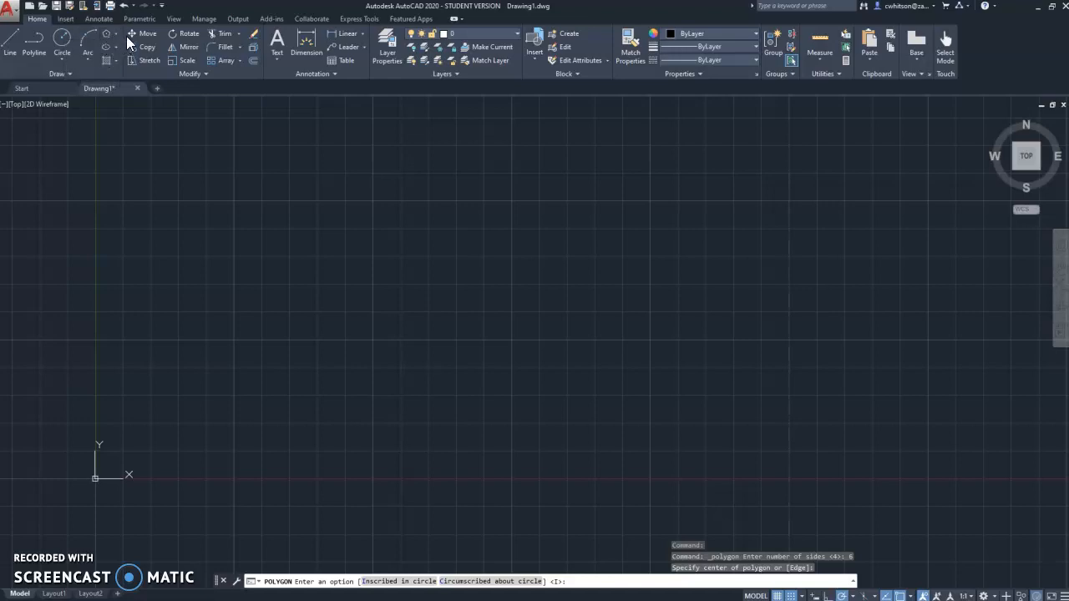
# - Draw a rectangle from two opposite corners in the empty drawing area, and erase it
pyautogui.click(126, 47)
pyautogui.click(213, 229)
pyautogui.click(338, 325)
pyautogui.press('Escape')
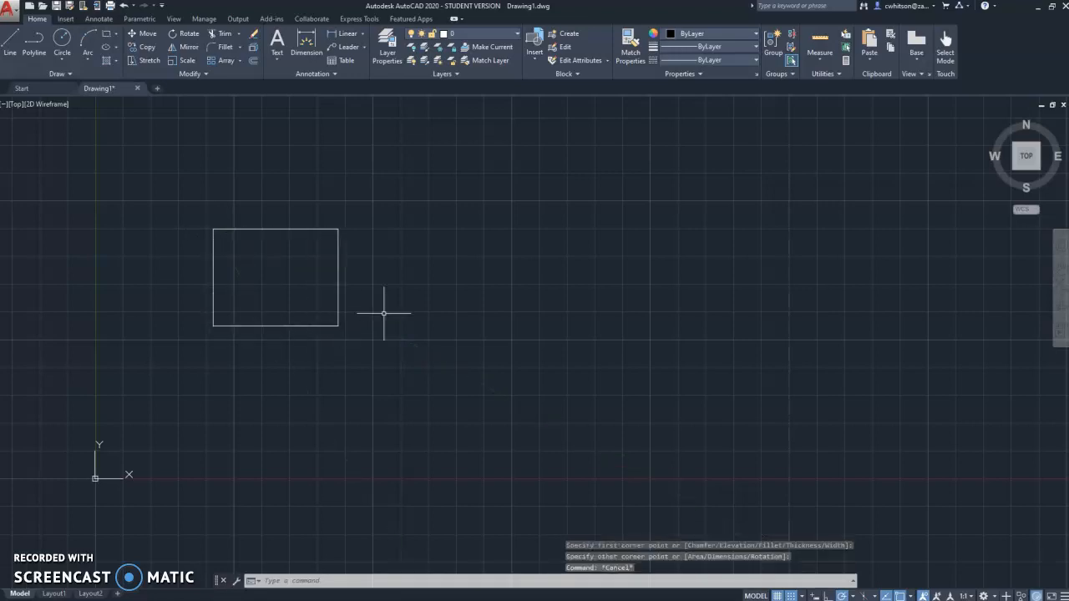
pyautogui.click(380, 330)
pyautogui.click(149, 184)
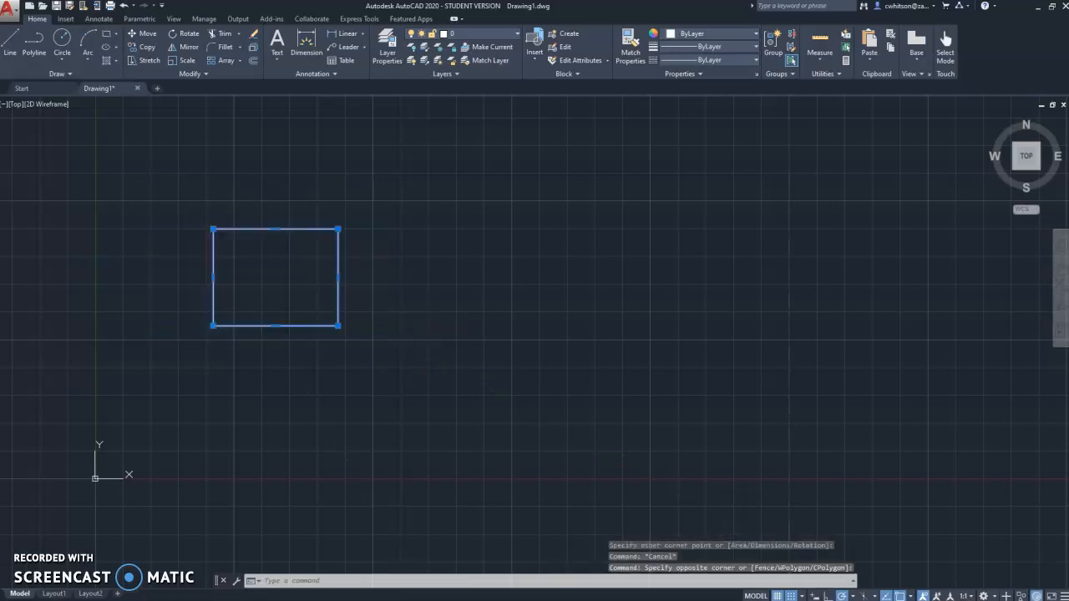
pyautogui.press('Delete')
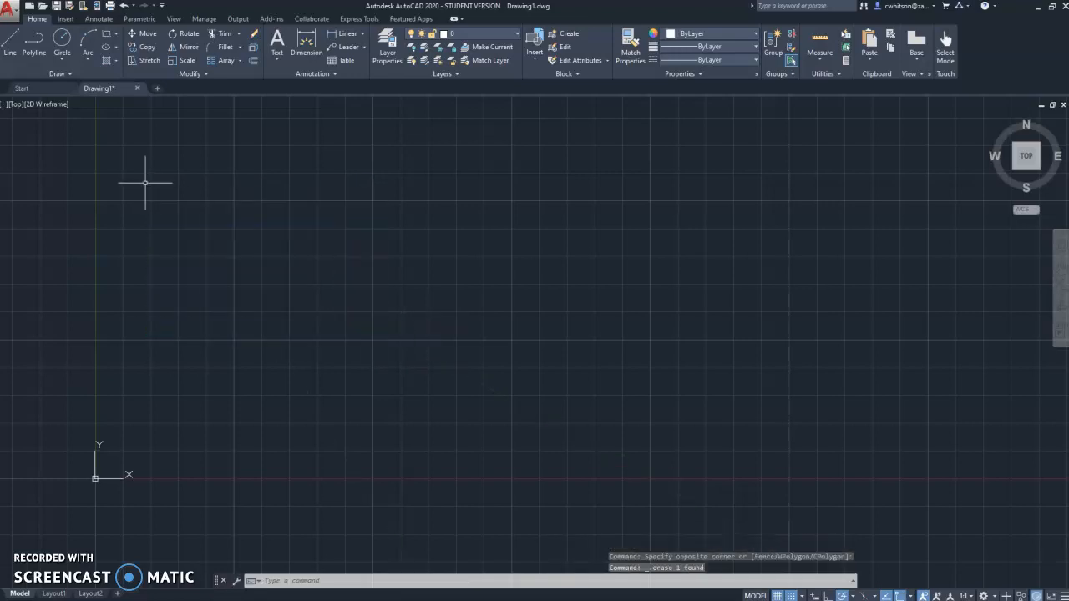
# - Draw a 6-sided polygon inscribed in a circle of radius 2, centred on a grid intersection right of the origin
pyautogui.click(117, 38)
pyautogui.click(87, 76)
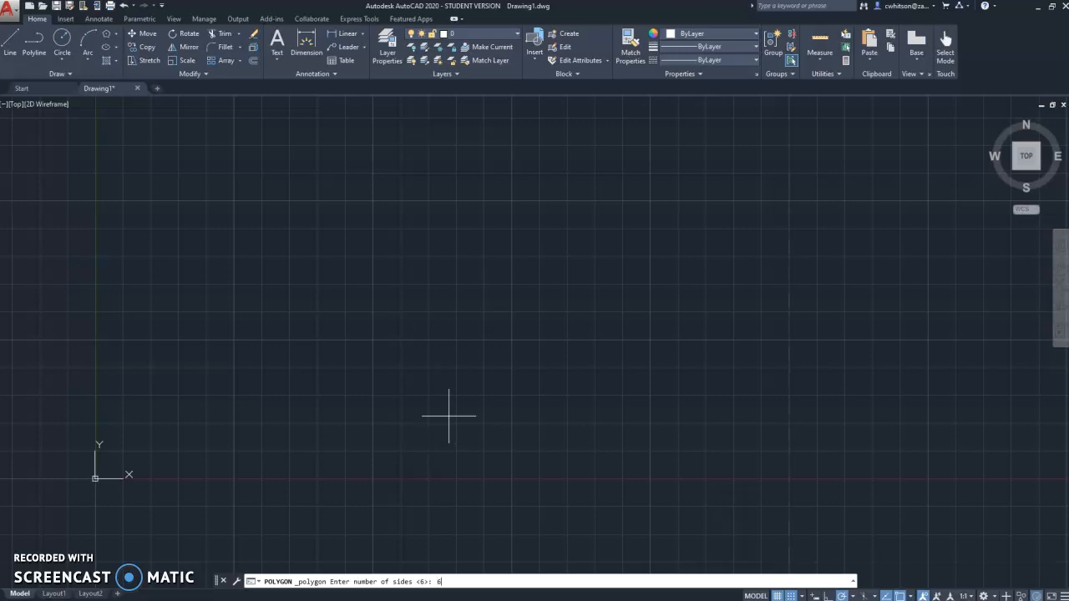
pyautogui.press('Return')
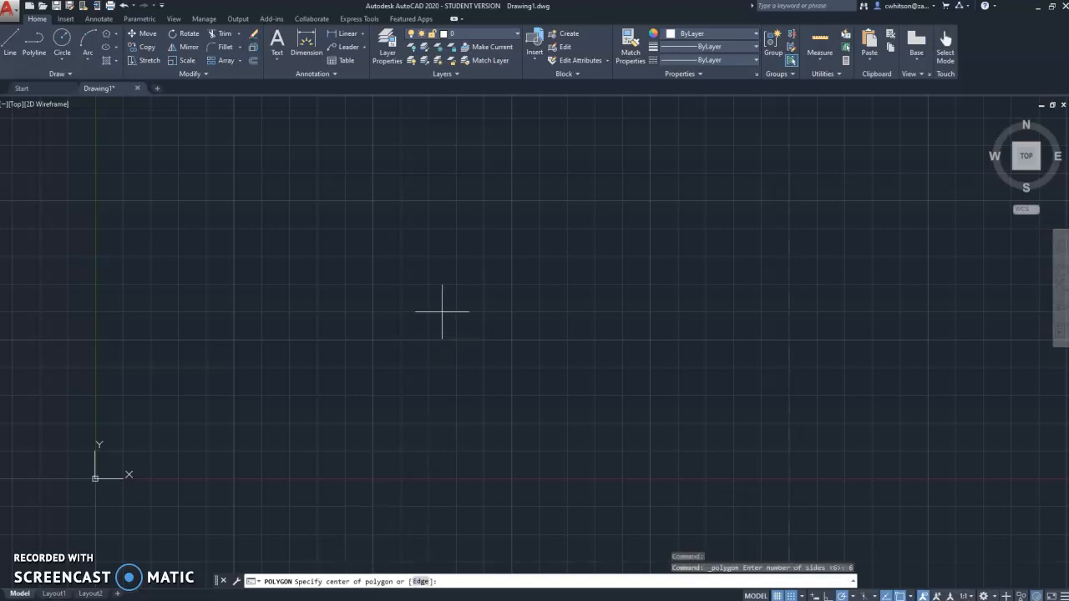
pyautogui.click(373, 339)
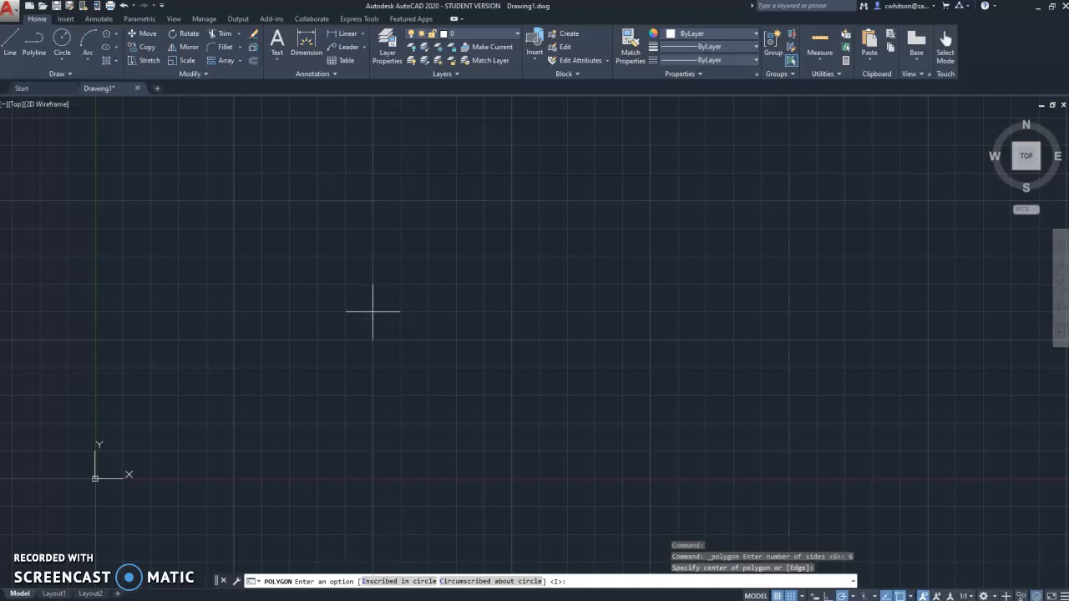
pyautogui.press('Return')
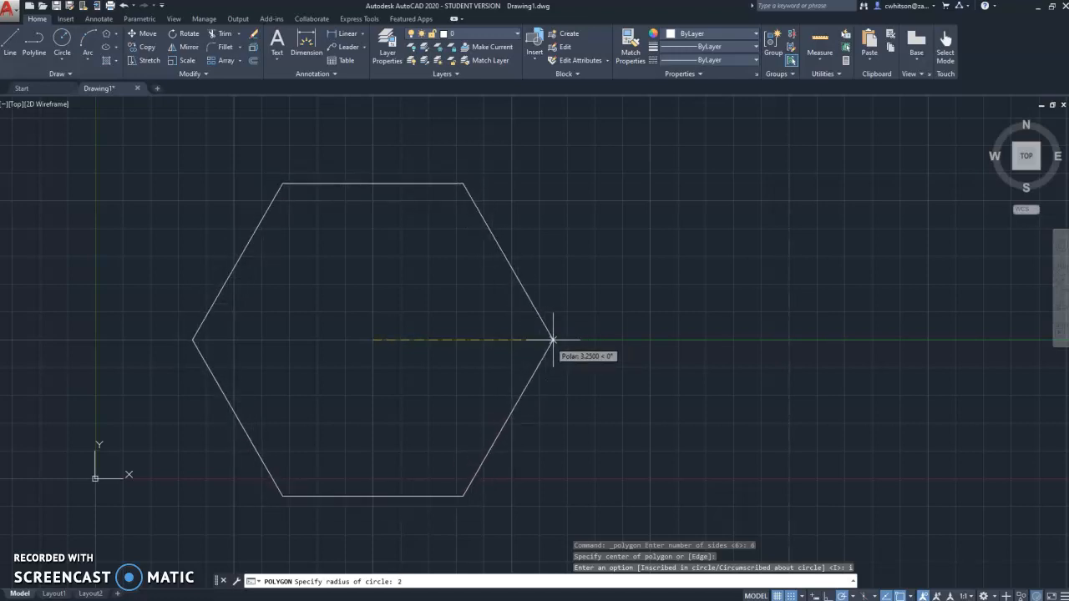
pyautogui.write('2')
pyautogui.press('Return')
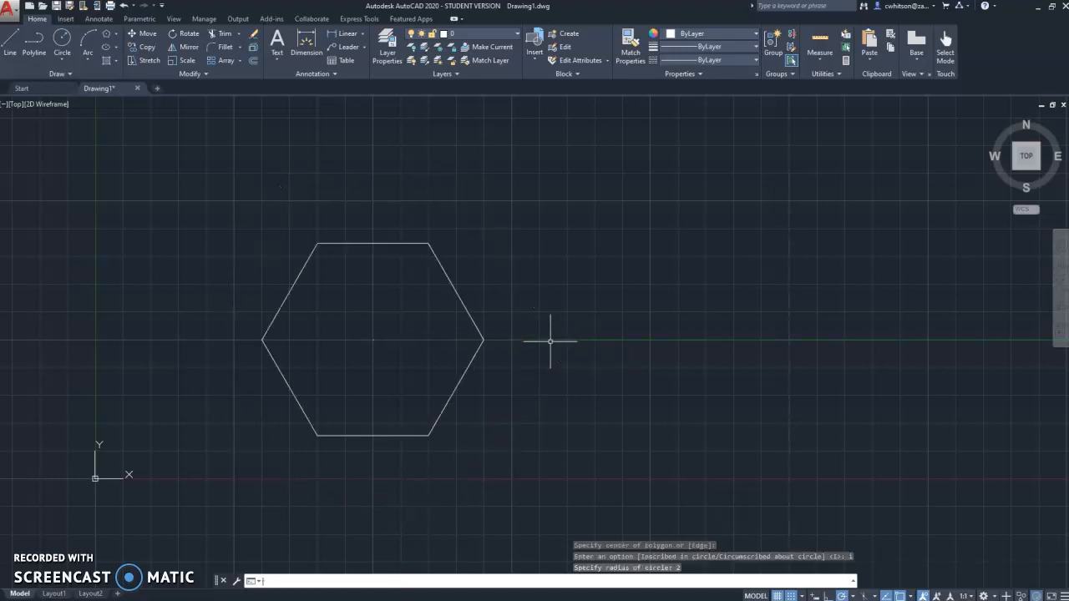
# - Draw a circle of radius 2 from the hexagon's centre point
pyautogui.click(64, 37)
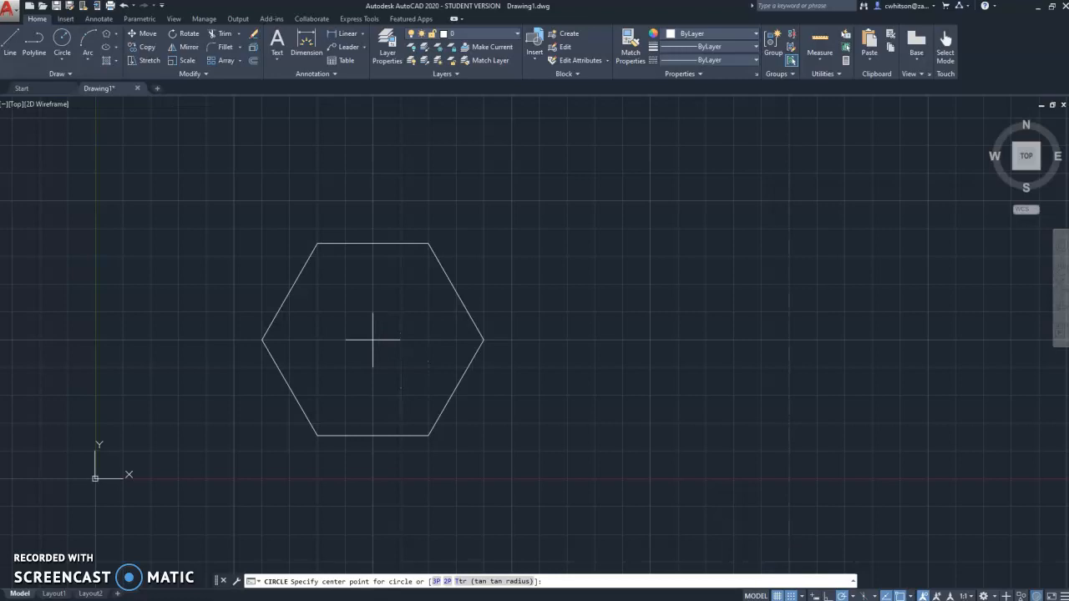
pyautogui.click(372, 340)
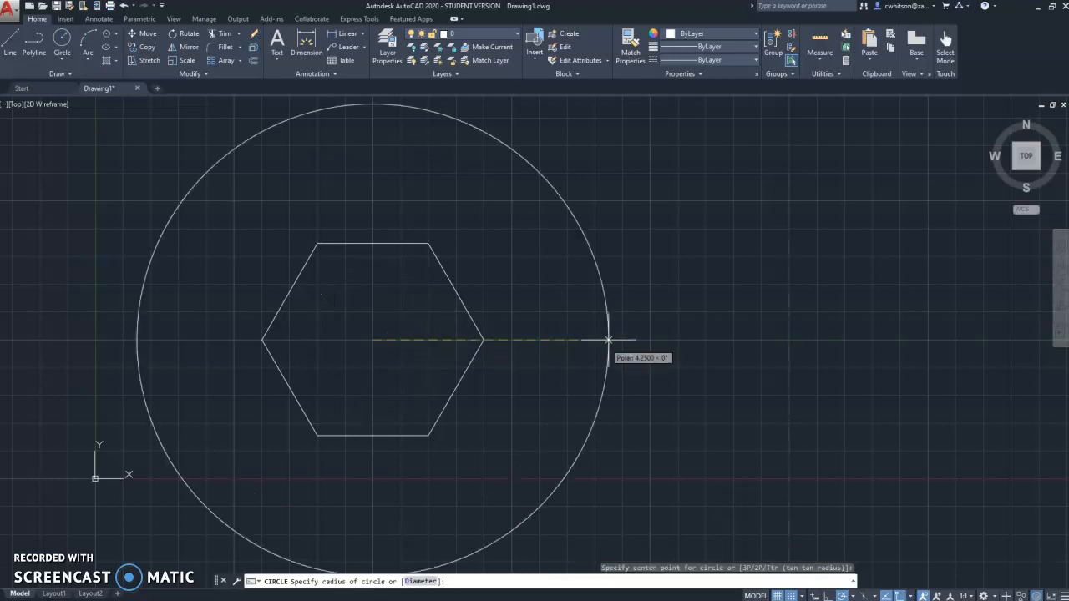
pyautogui.write('2')
pyautogui.press('Return')
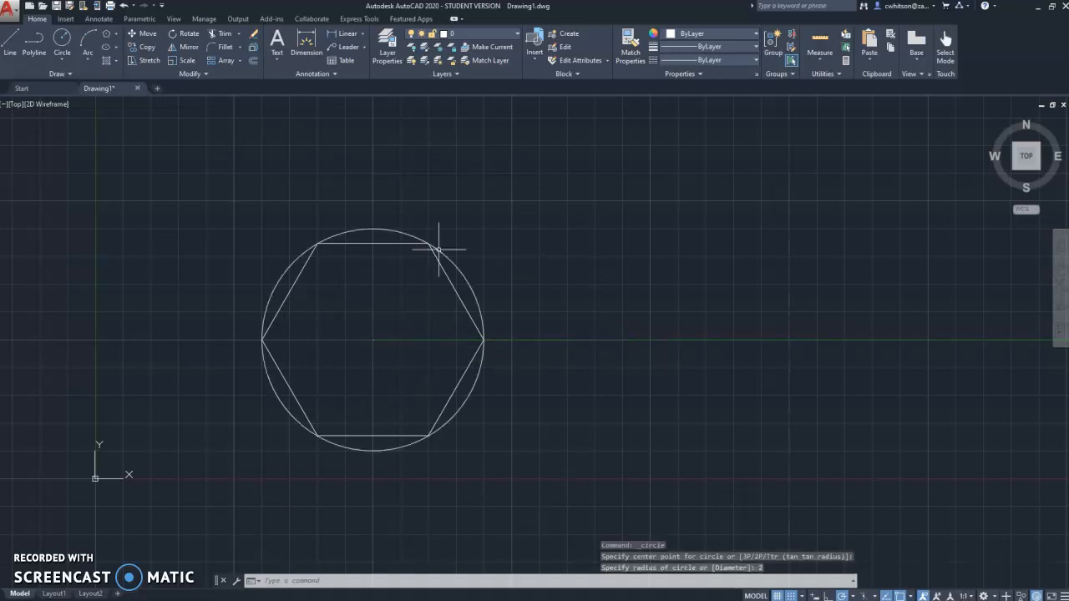
pyautogui.scroll(2, 427, 293)
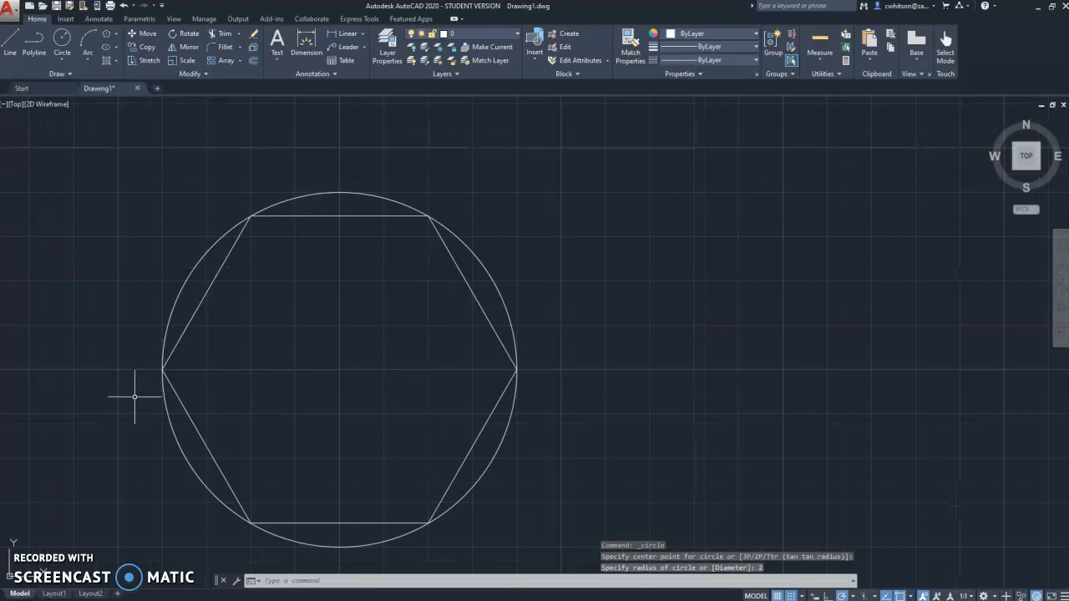
pyautogui.moveTo(332, 472)
pyautogui.mouseDown(button='middle')
pyautogui.moveTo(600, 404)
pyautogui.moveTo(465, 421)
pyautogui.mouseUp(button='middle')
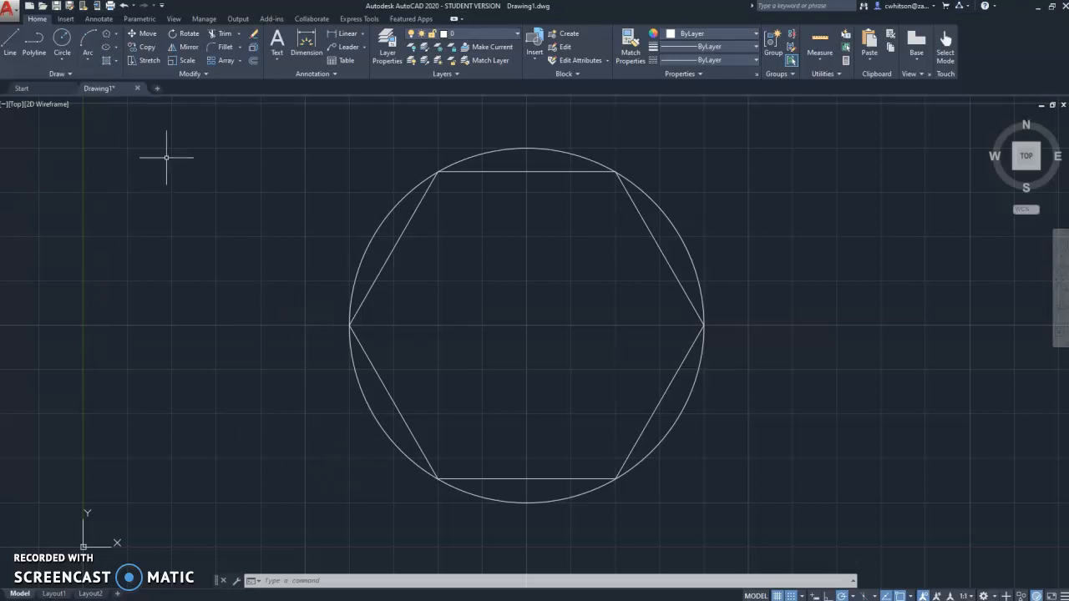
# - Draw a second 6-sided polygon from the same centre, circumscribed about a circle of radius 2
pyautogui.press('Escape')
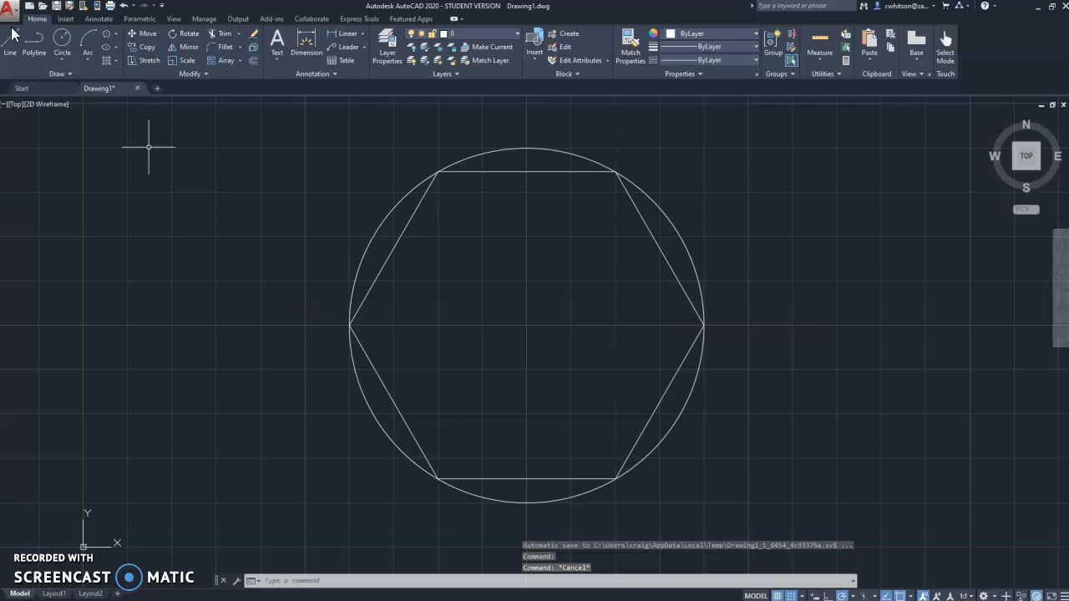
pyautogui.click(107, 34)
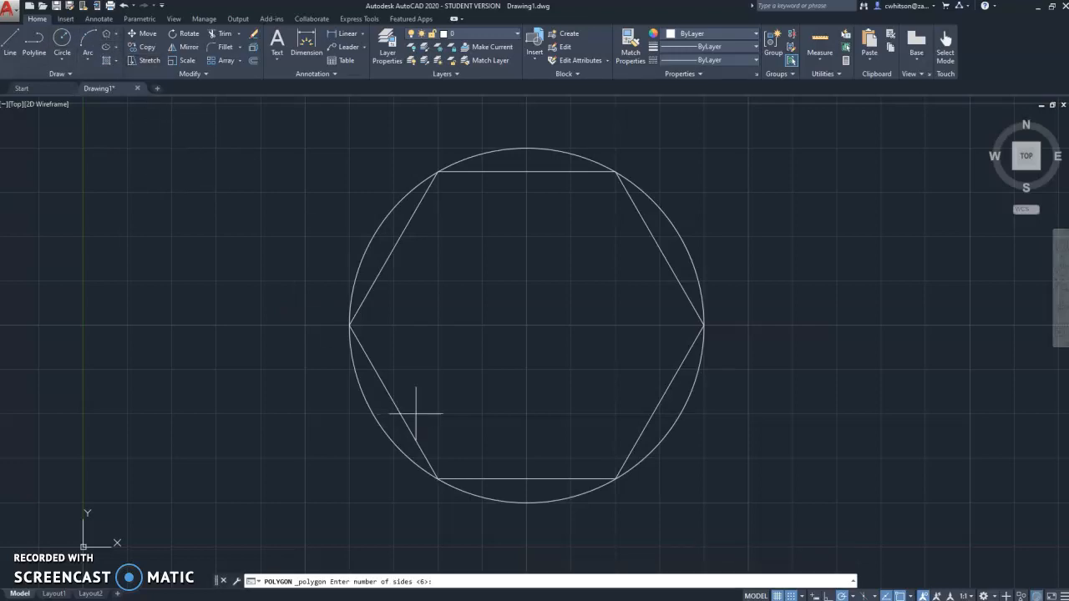
pyautogui.press('Return')
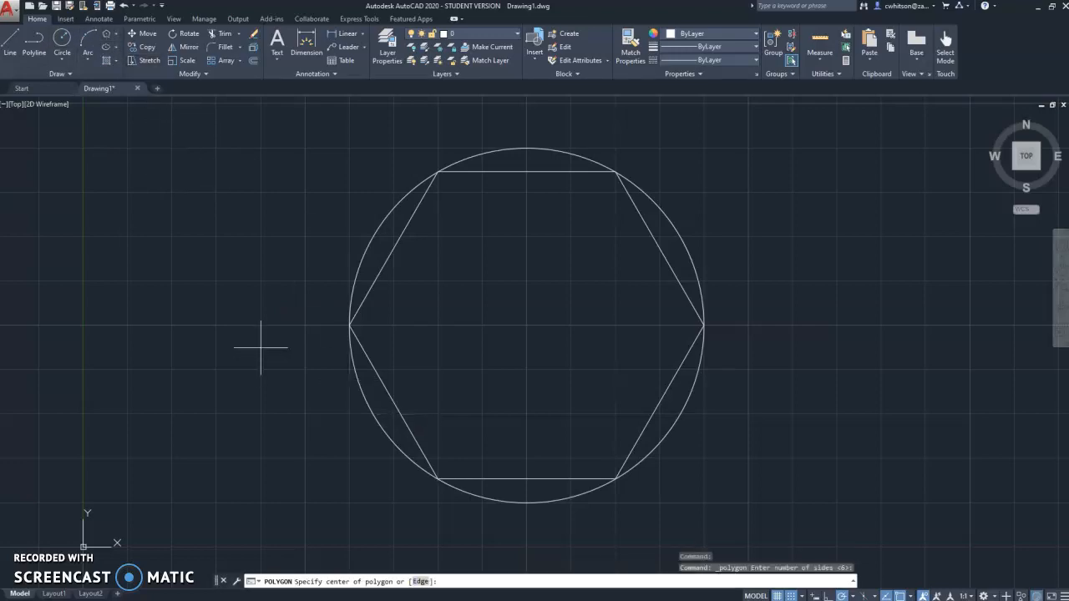
pyautogui.click(526, 325)
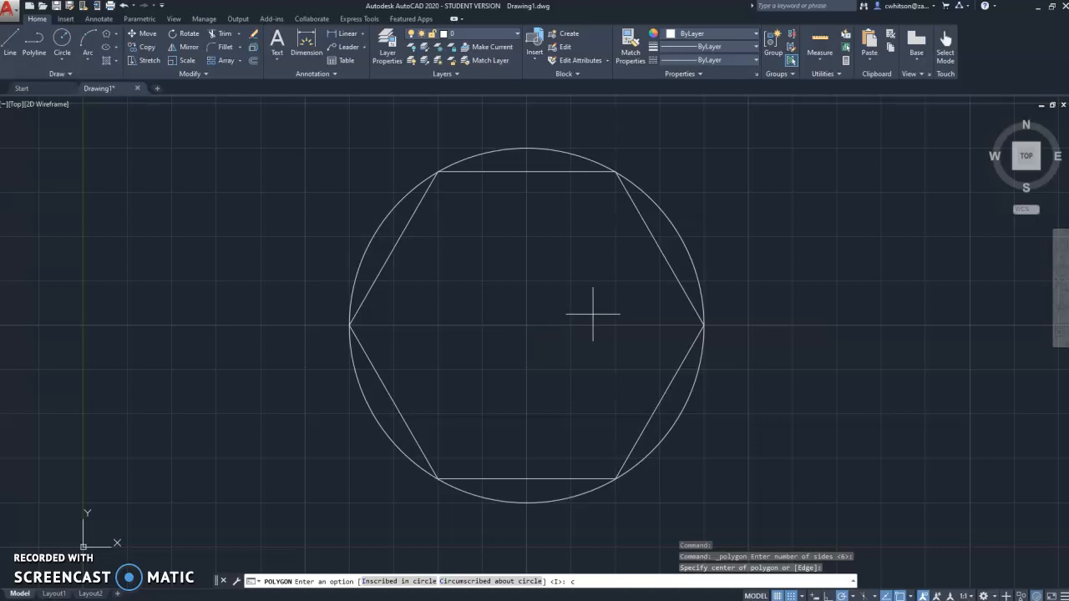
pyautogui.write('c')
pyautogui.press('Return')
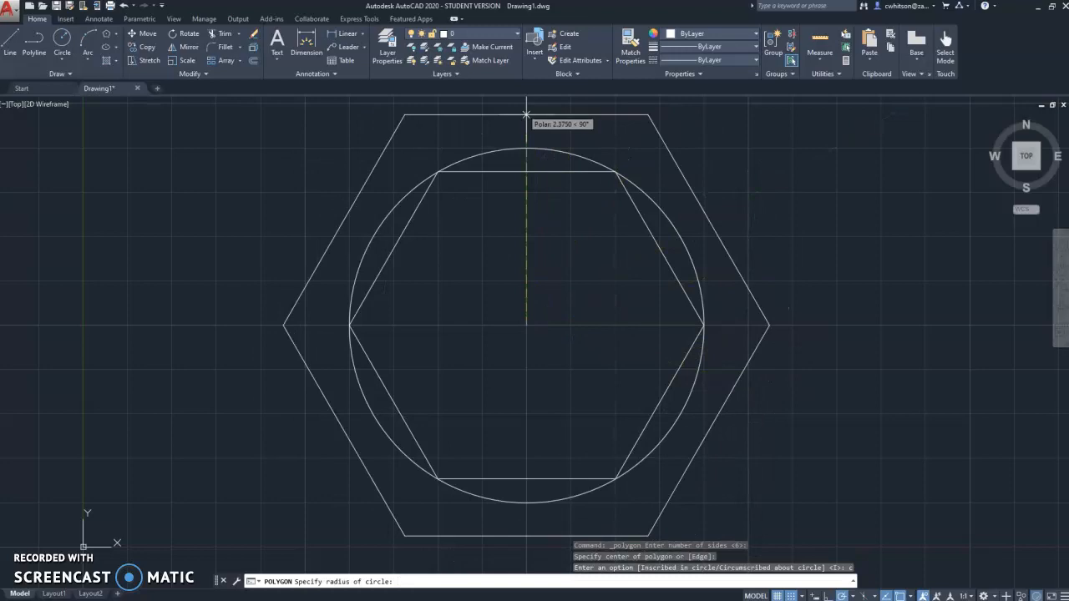
pyautogui.write('2')
pyautogui.press('Return')
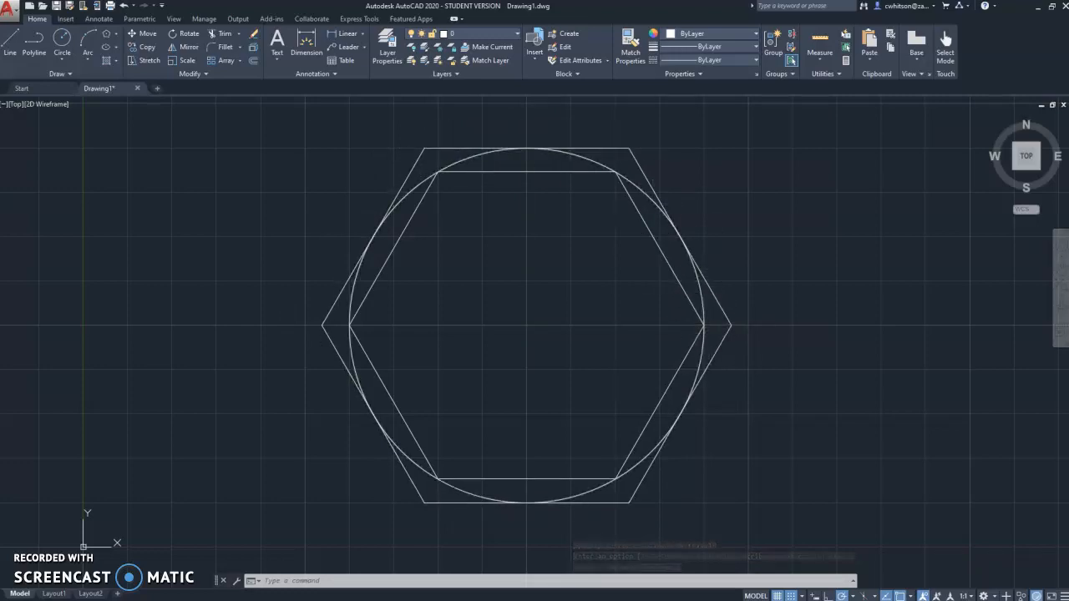
# - Highlight the circle, the inscribed hexagon and the circumscribed hexagon one after another to compare how they touch
pyautogui.click(703, 294)
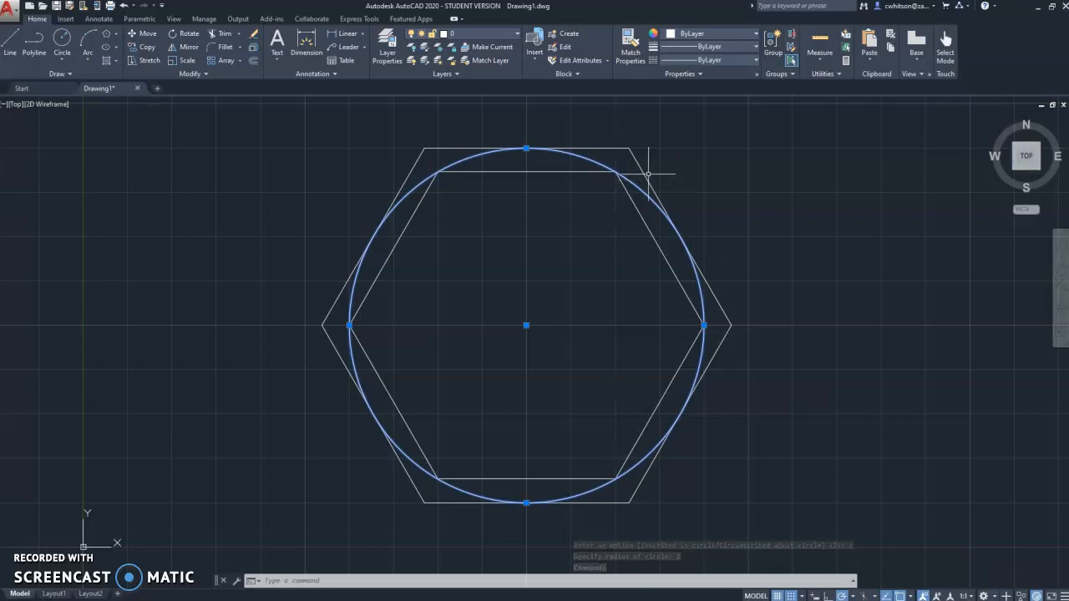
pyautogui.press('Escape')
pyautogui.press('Escape')
pyautogui.scroll(2, 585, 191)
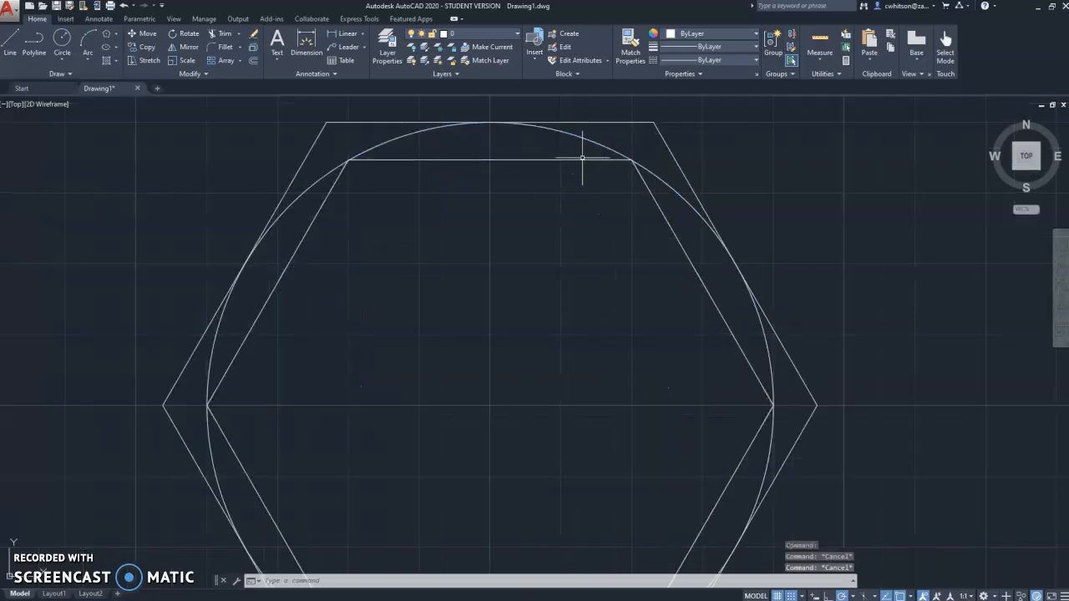
pyautogui.click(582, 158)
pyautogui.scroll(-3, 608, 224)
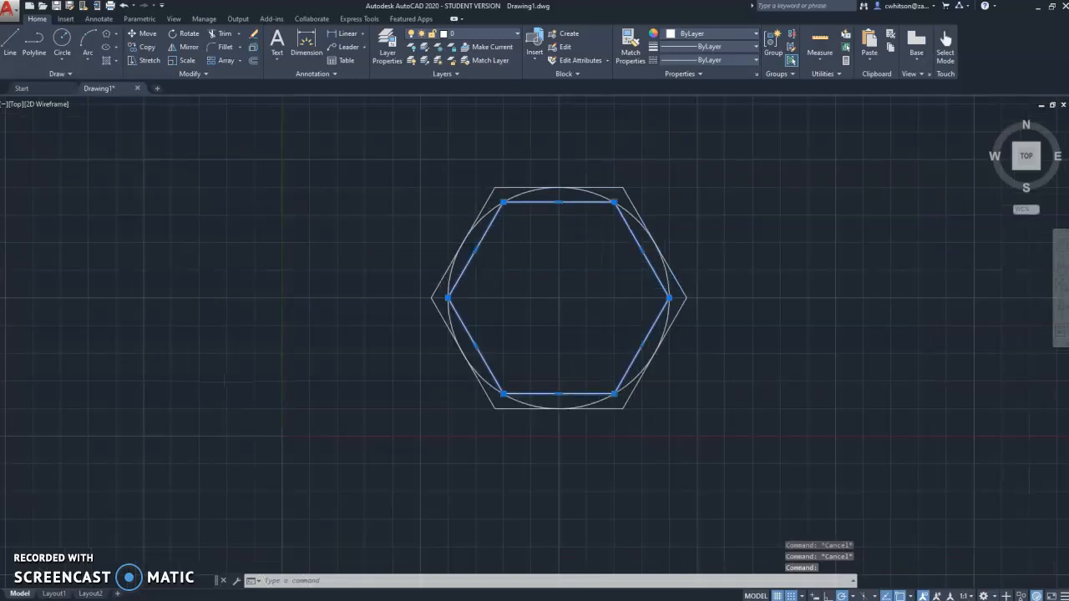
pyautogui.scroll(2, 601, 232)
pyautogui.press('Escape')
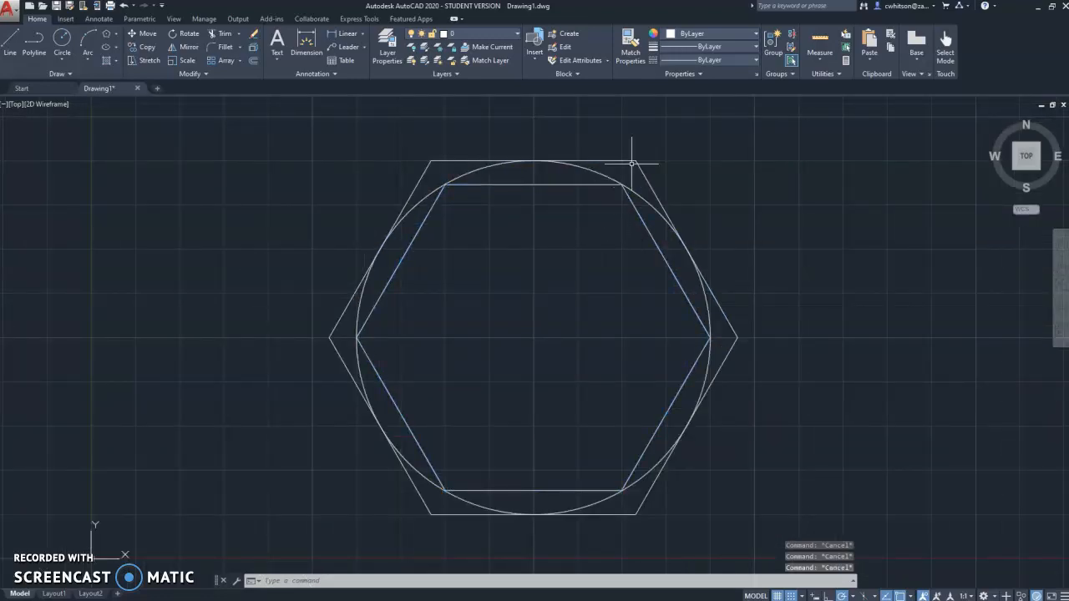
pyautogui.click(639, 161)
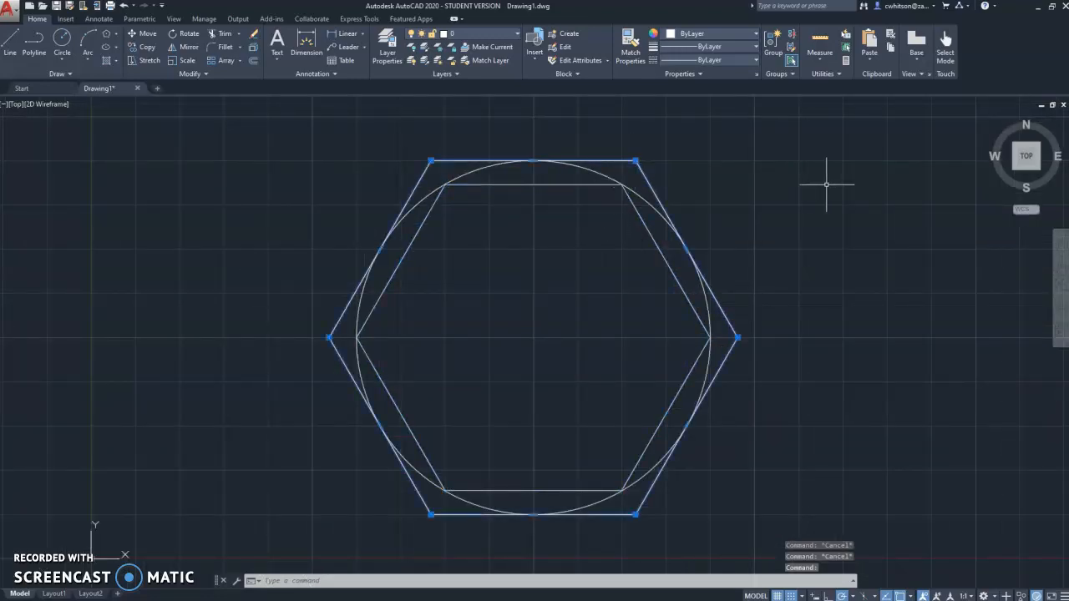
# - Erase the circle and both hexagons together
pyautogui.click(782, 389)
pyautogui.click(495, 215)
pyautogui.press('Delete')
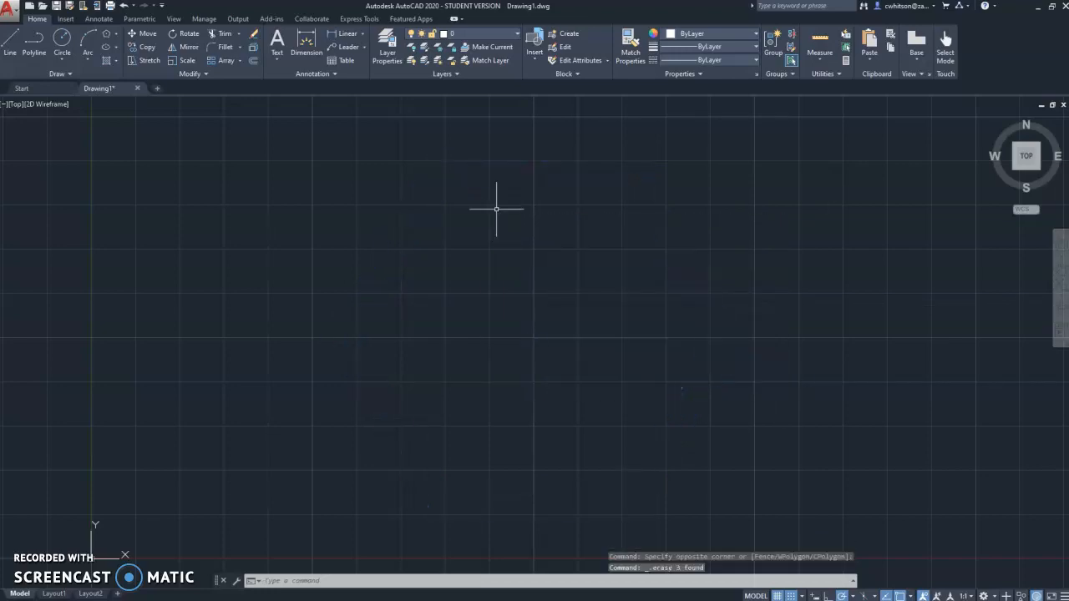
# - Draw a 6-sided polygon circumscribed about a circle of radius 2, centred on a grid intersection in the empty drawing
pyautogui.click(116, 34)
pyautogui.click(94, 75)
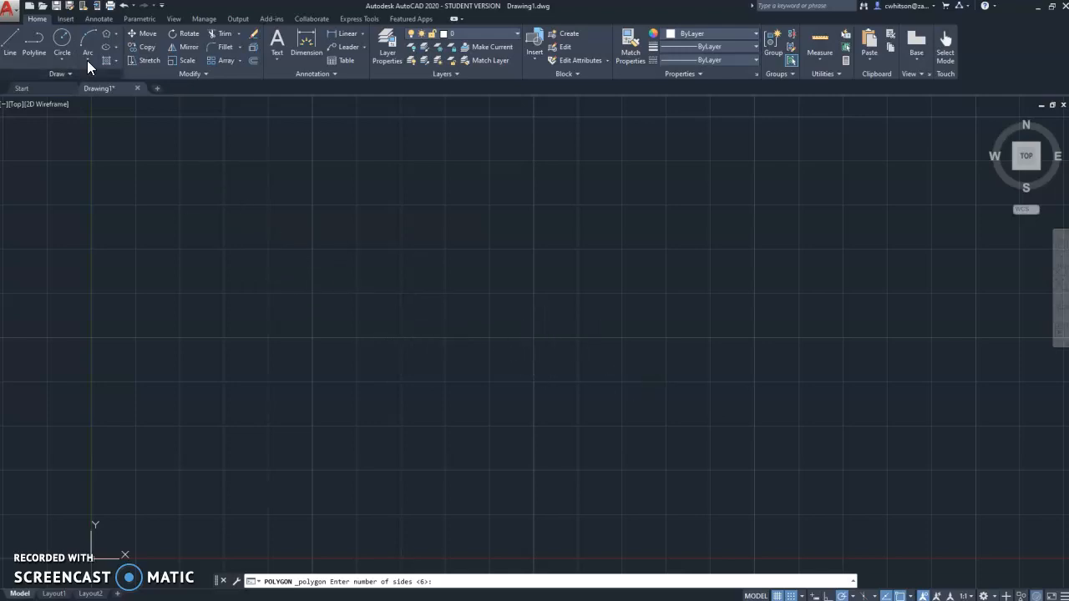
pyautogui.click(110, 35)
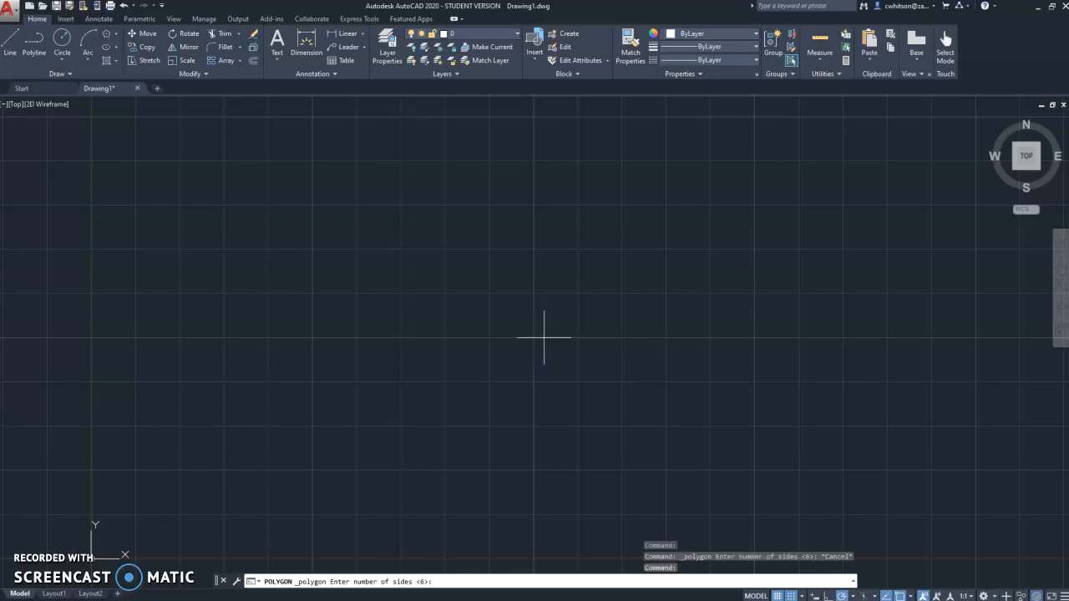
pyautogui.press('Return')
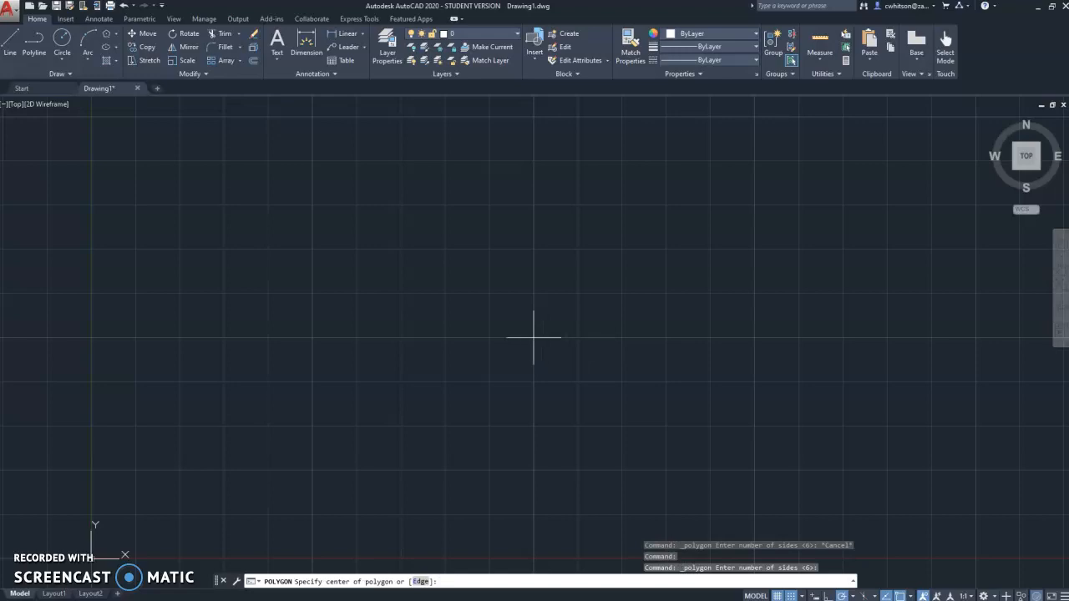
pyautogui.click(533, 338)
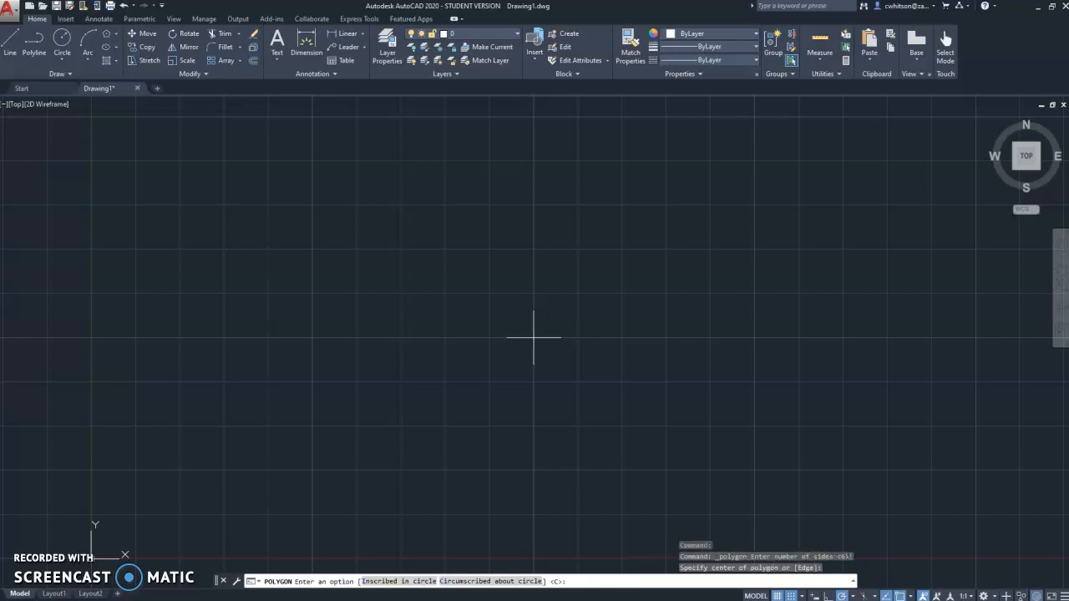
pyautogui.press('Return')
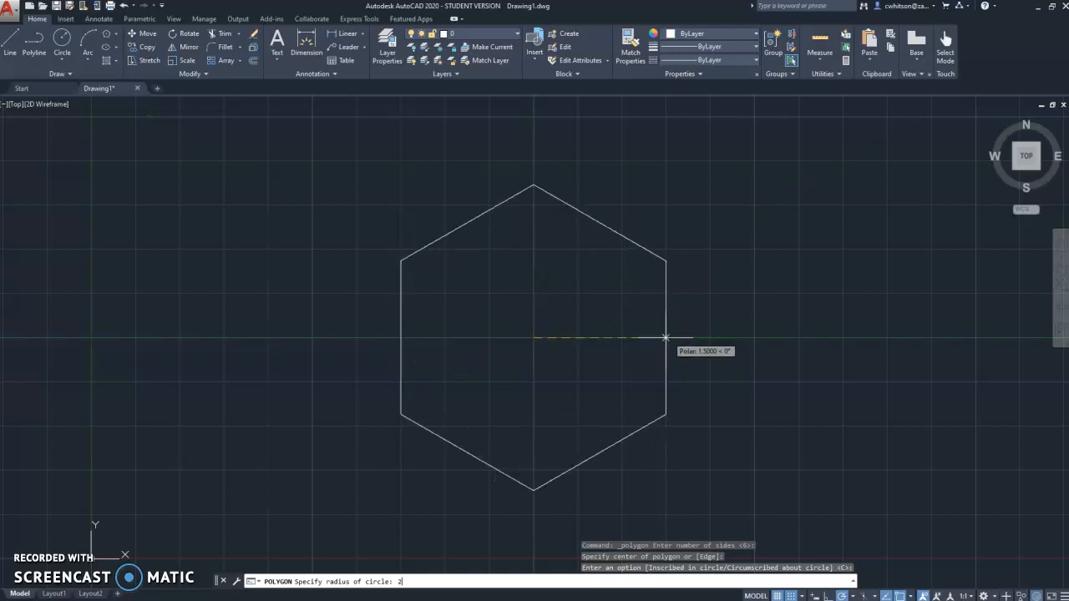
pyautogui.press('Return')
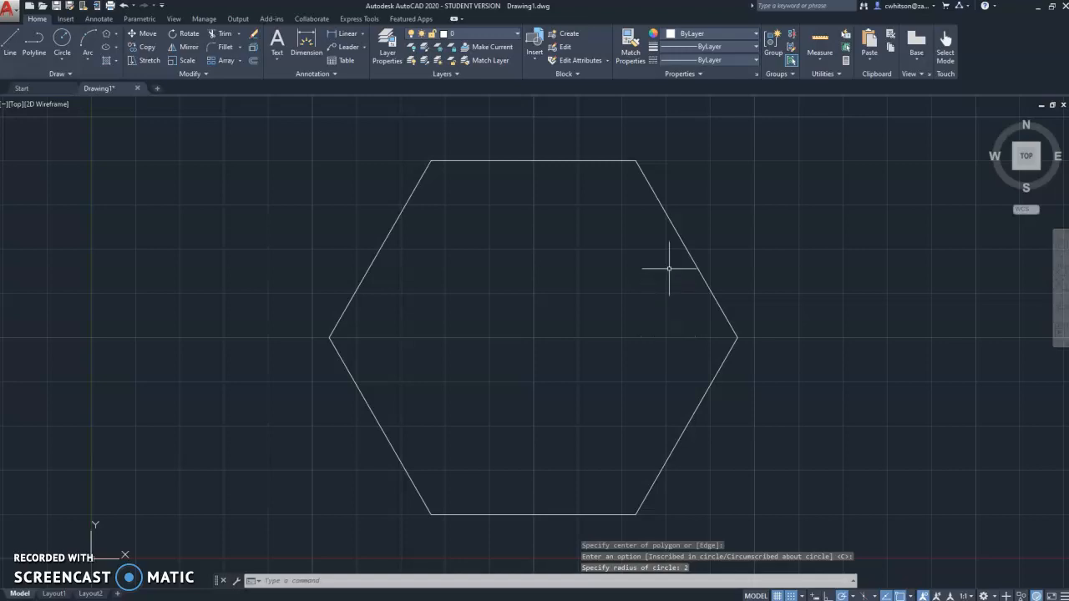
# - Draw four donuts with inside diameter 0.5 and outside diameter 1 on grid intersections beside the hexagon, arranged two by two
pyautogui.scroll(-2, 621, 278)
pyautogui.moveTo(501, 267); pyautogui.dragTo(267, 223, button='middle')
pyautogui.moveTo(508, 286); pyautogui.dragTo(421, 355, button='middle')
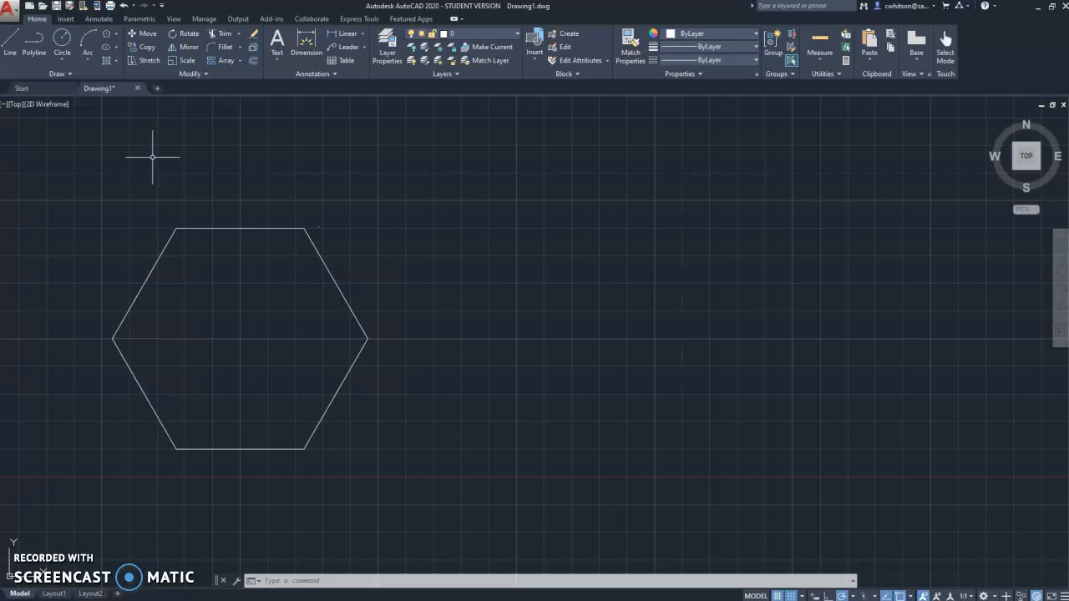
pyautogui.click(71, 76)
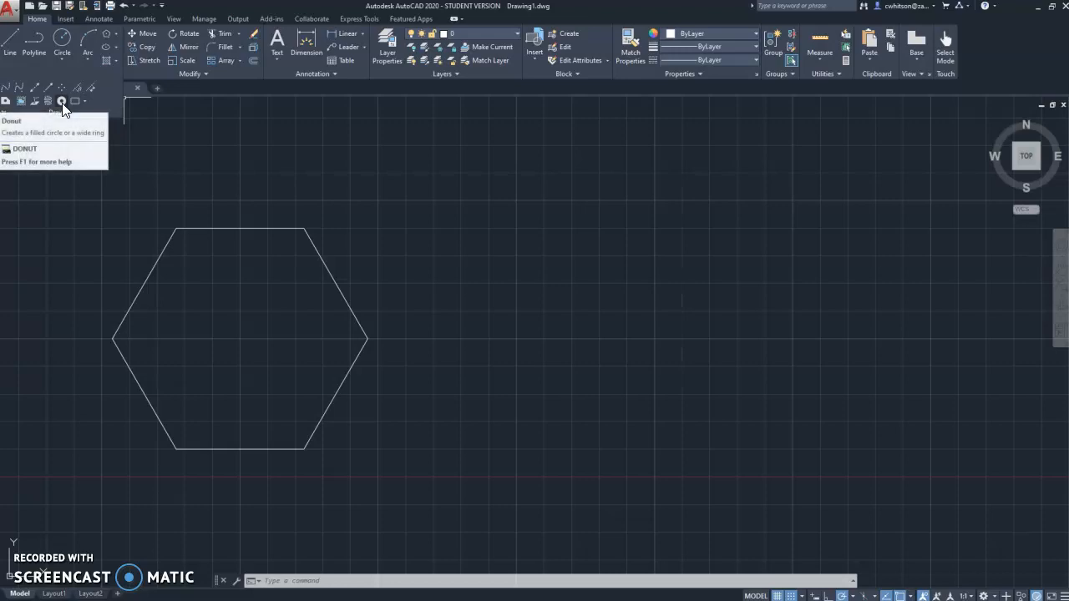
pyautogui.click(62, 102)
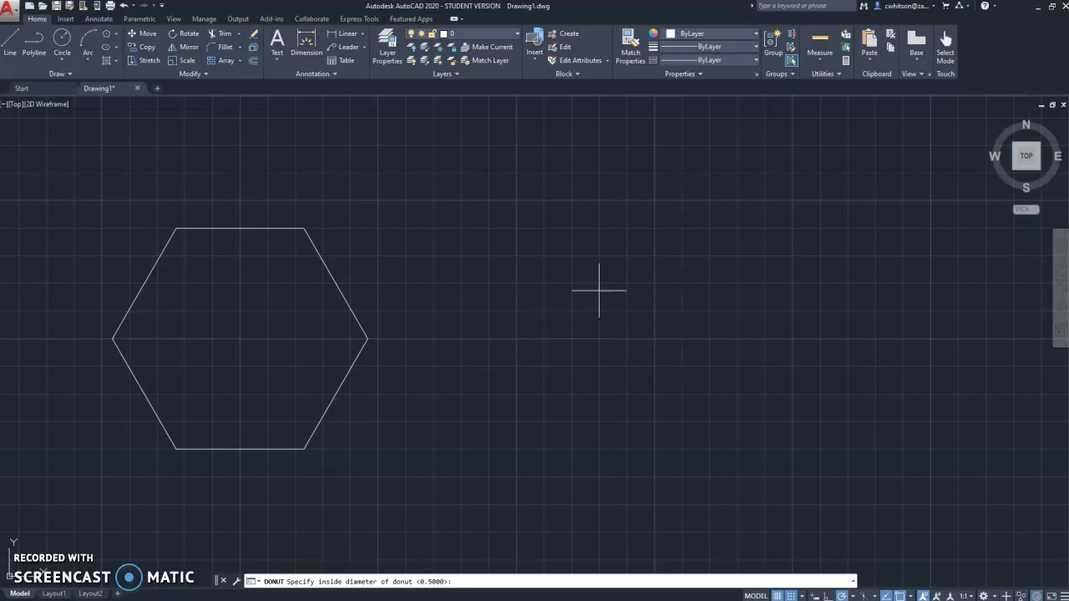
pyautogui.press('Return')
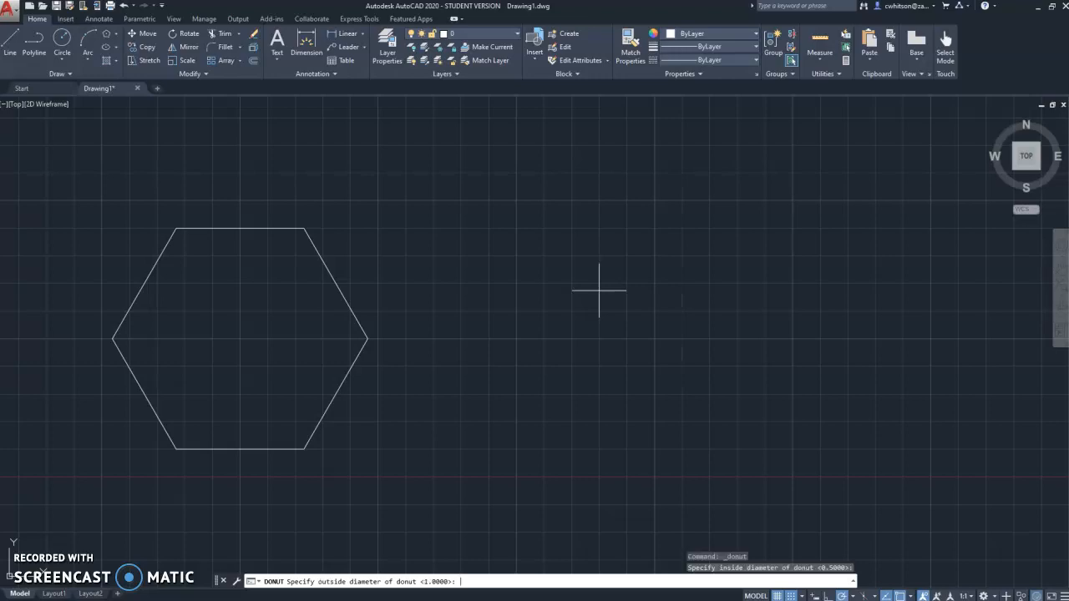
pyautogui.press('Return')
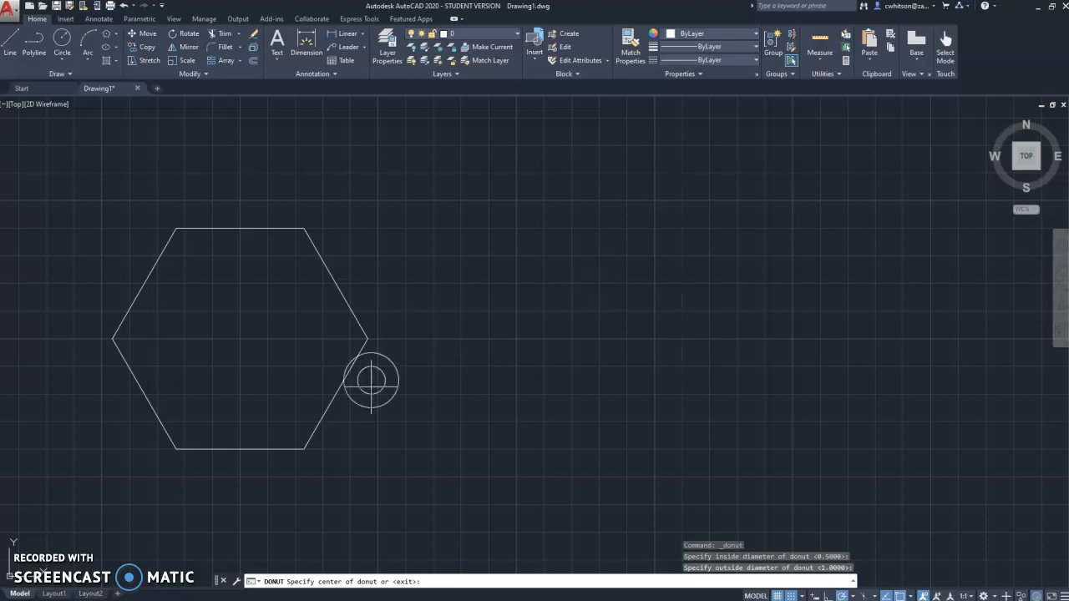
pyautogui.click(516, 338)
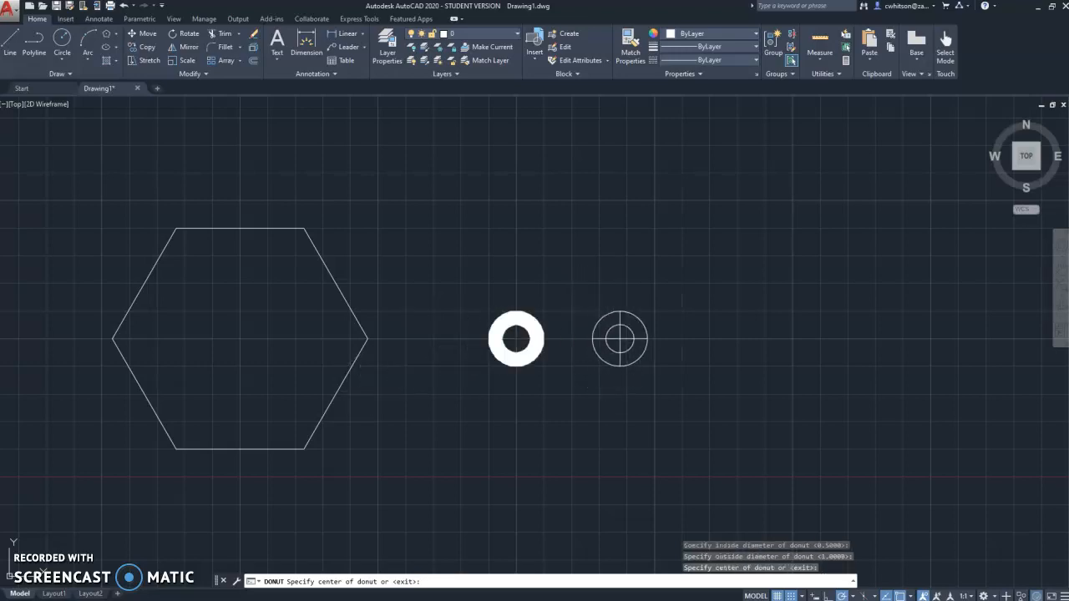
pyautogui.click(626, 338)
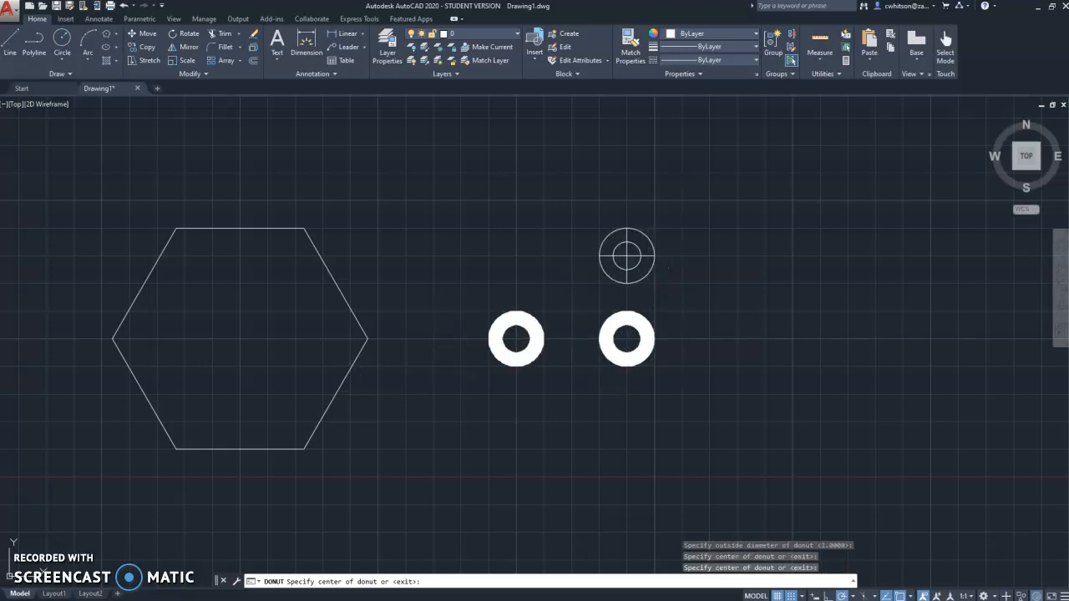
pyautogui.click(626, 256)
pyautogui.click(516, 255)
pyautogui.press('Escape')
pyautogui.press('Escape')
pyautogui.press('Escape')
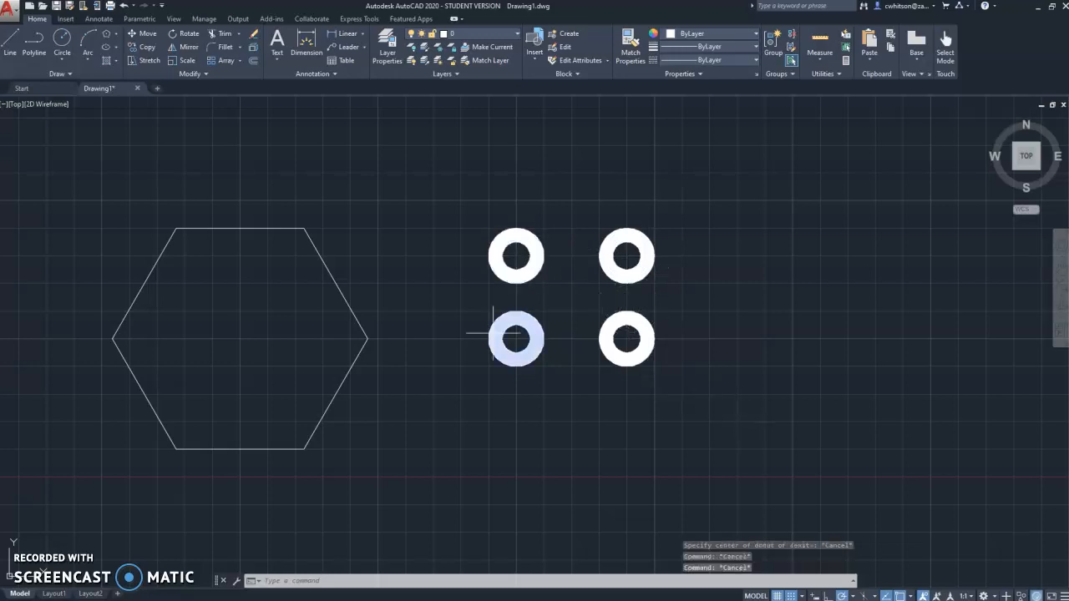
# - Examine the four ring-shaped donuts beside the hexagon up close and from farther out
pyautogui.scroll(3, 489, 334)
pyautogui.moveTo(644, 394)
pyautogui.mouseDown(button='middle')
pyautogui.moveTo(562, 442)
pyautogui.moveTo(408, 477)
pyautogui.mouseUp(button='middle')
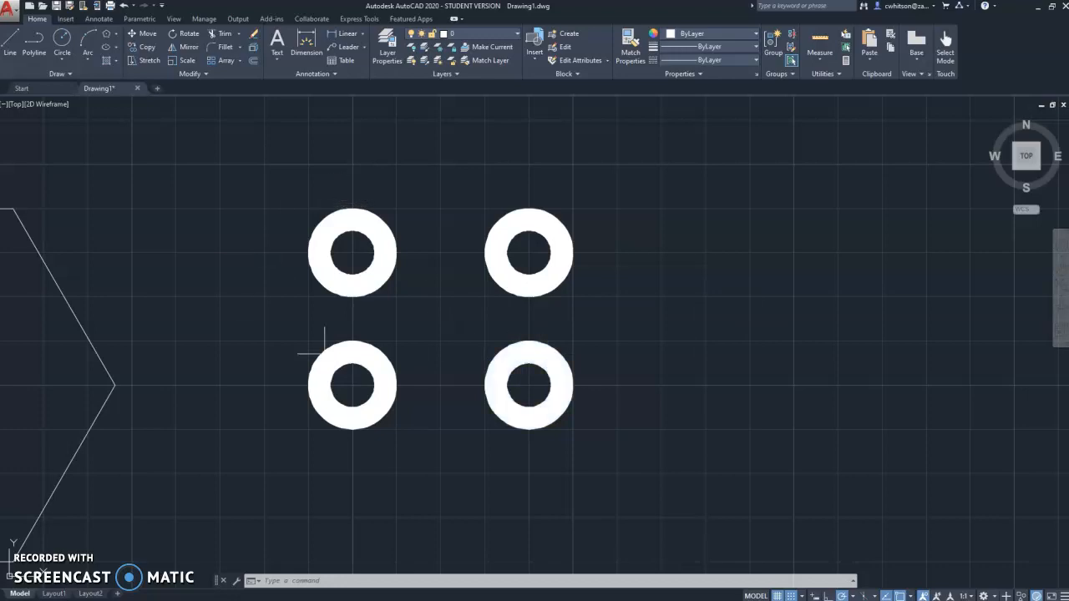
pyautogui.scroll(-2, 461, 284)
pyautogui.scroll(2, 443, 338)
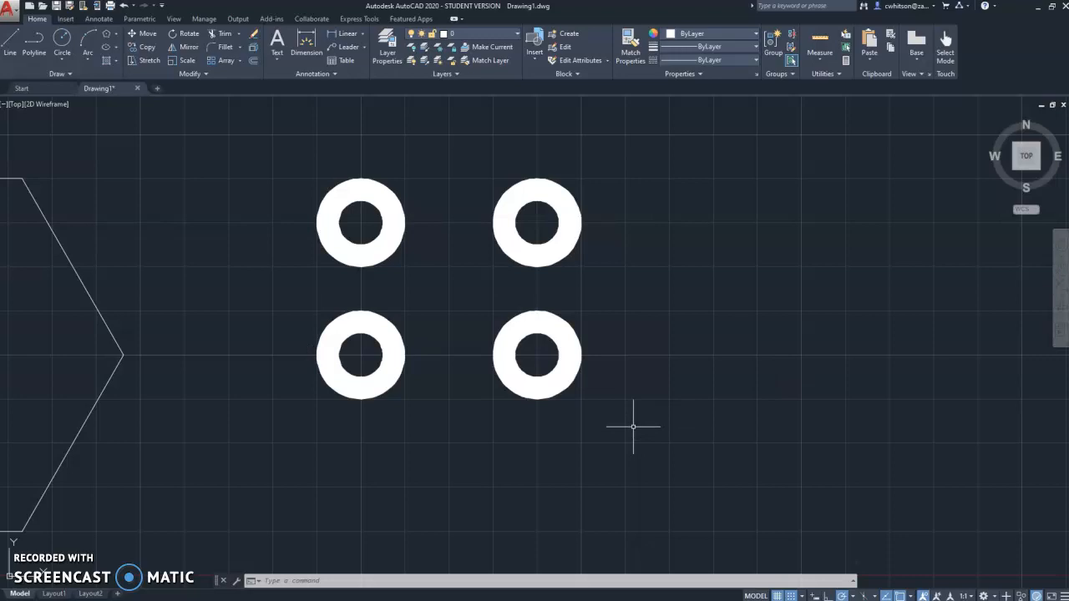
pyautogui.scroll(-2, 632, 428)
pyautogui.moveTo(723, 391); pyautogui.dragTo(557, 414, button='middle')
pyautogui.scroll(2, 372, 392)
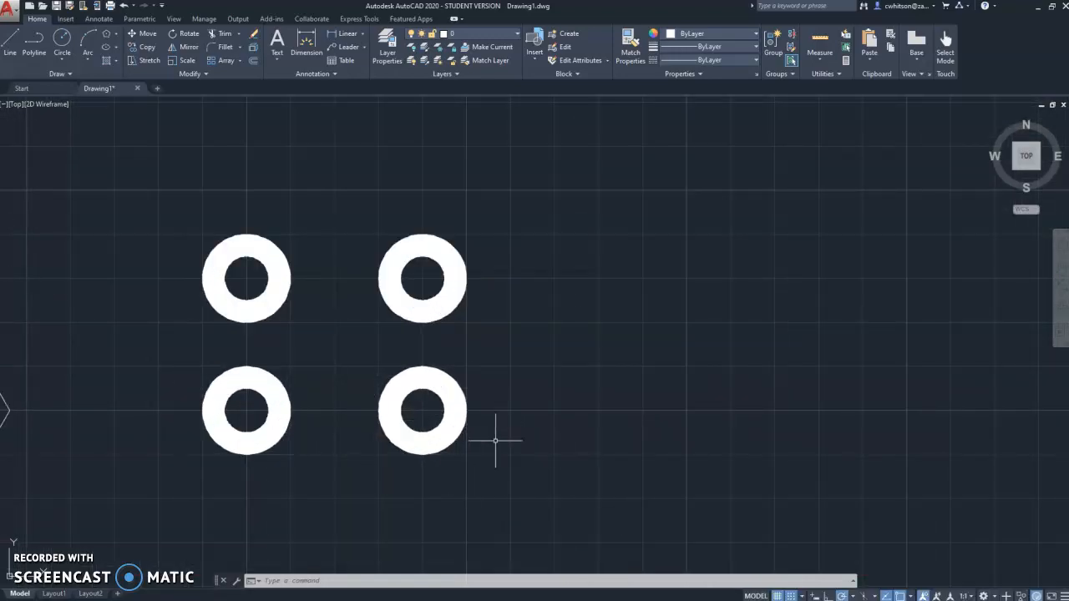
pyautogui.scroll(-2, 463, 409)
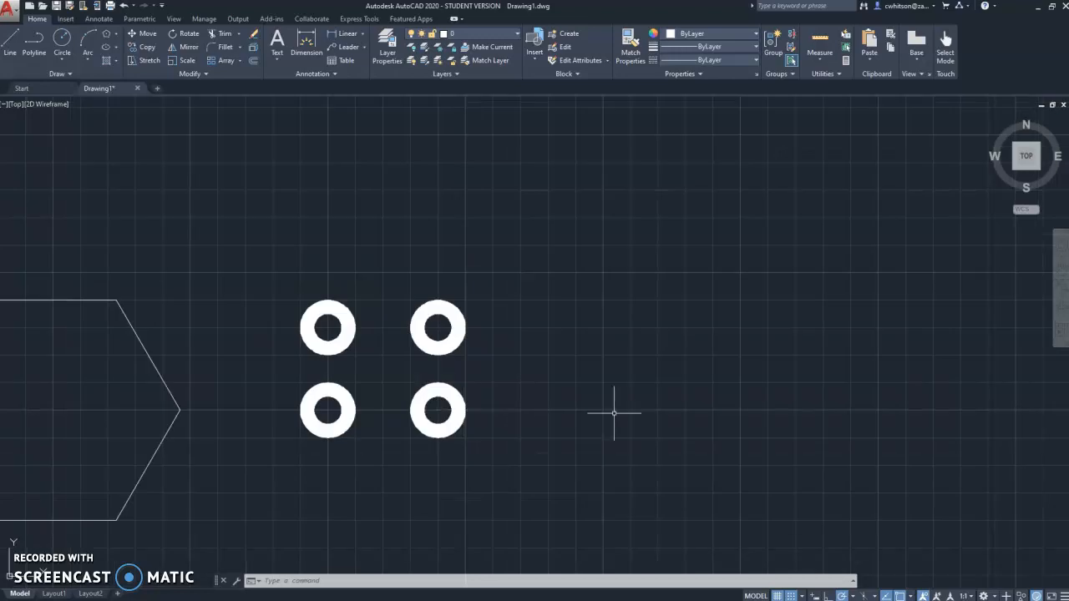
pyautogui.moveTo(614, 413); pyautogui.dragTo(521, 398, button='middle')
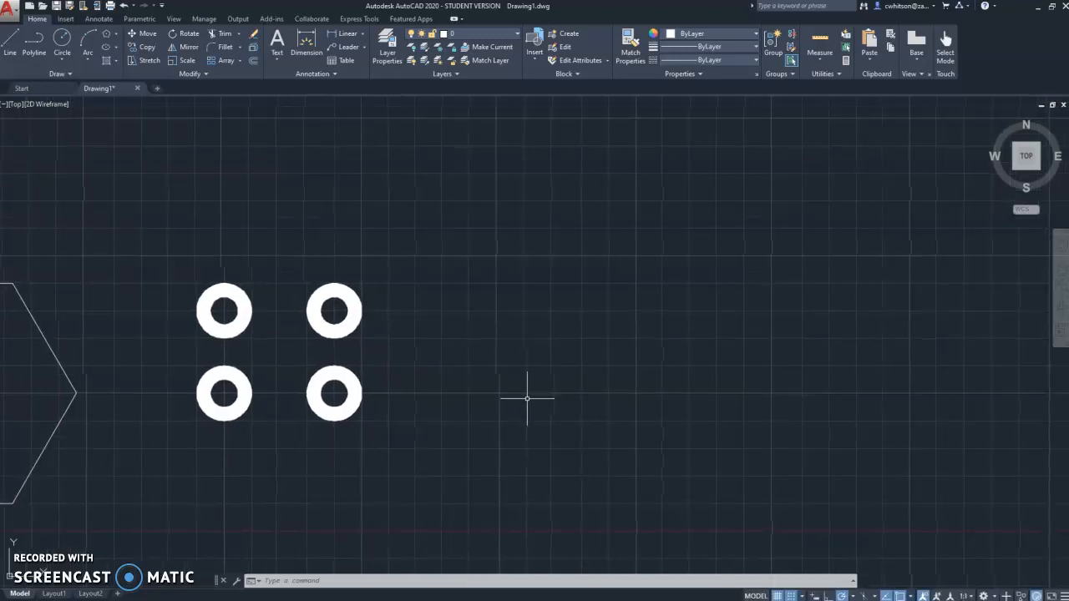
# - Draw four solid donuts with inside diameter 0 and outside diameter .5, arranged two by two on the far side of the ring donuts
pyautogui.click(70, 74)
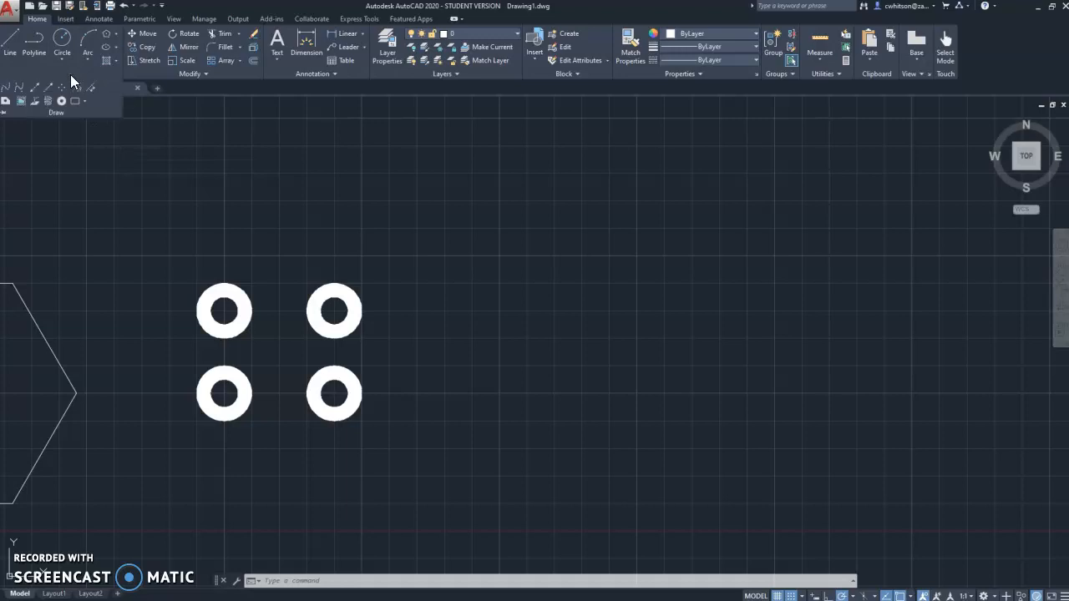
pyautogui.click(61, 101)
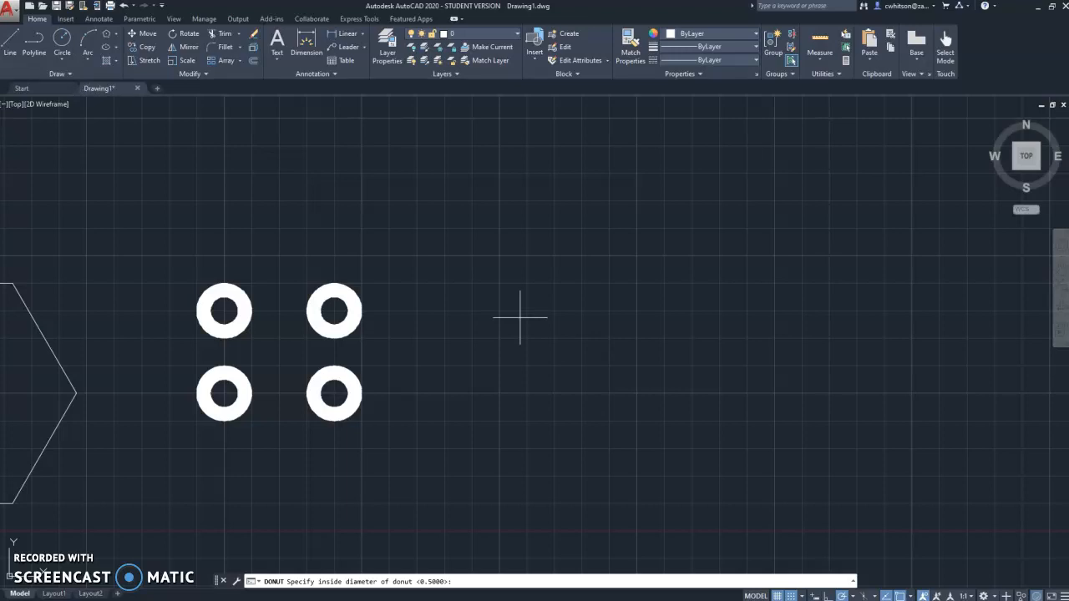
pyautogui.press('Return')
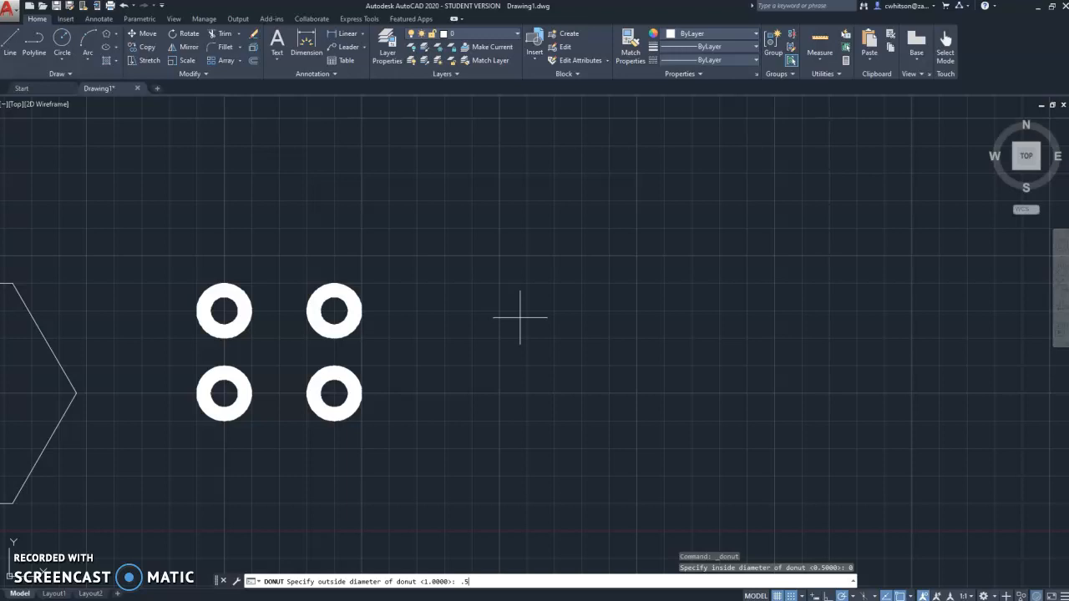
pyautogui.press('Return')
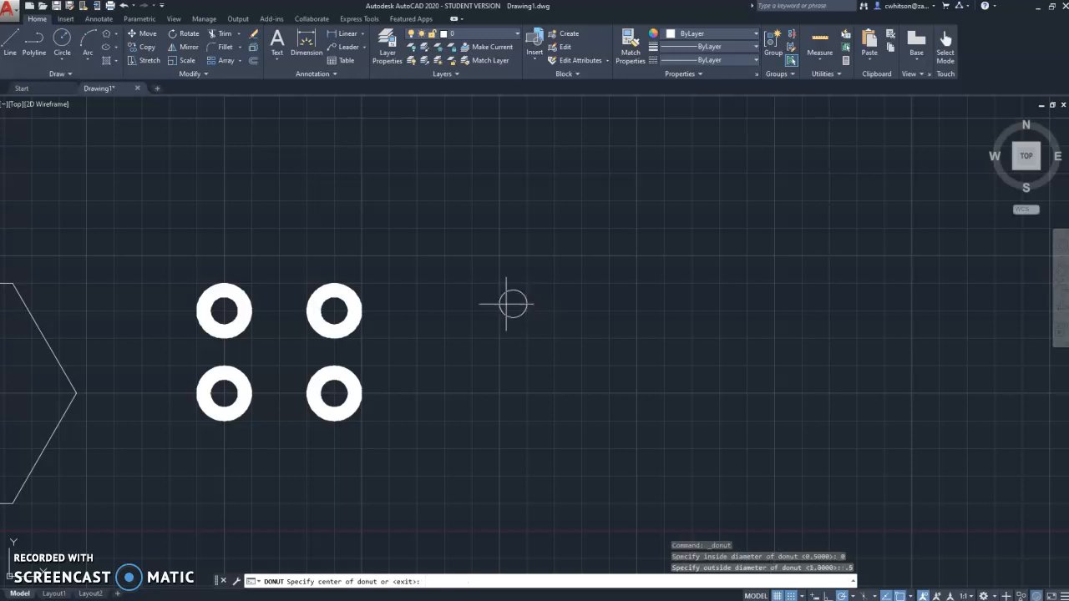
pyautogui.click(498, 310)
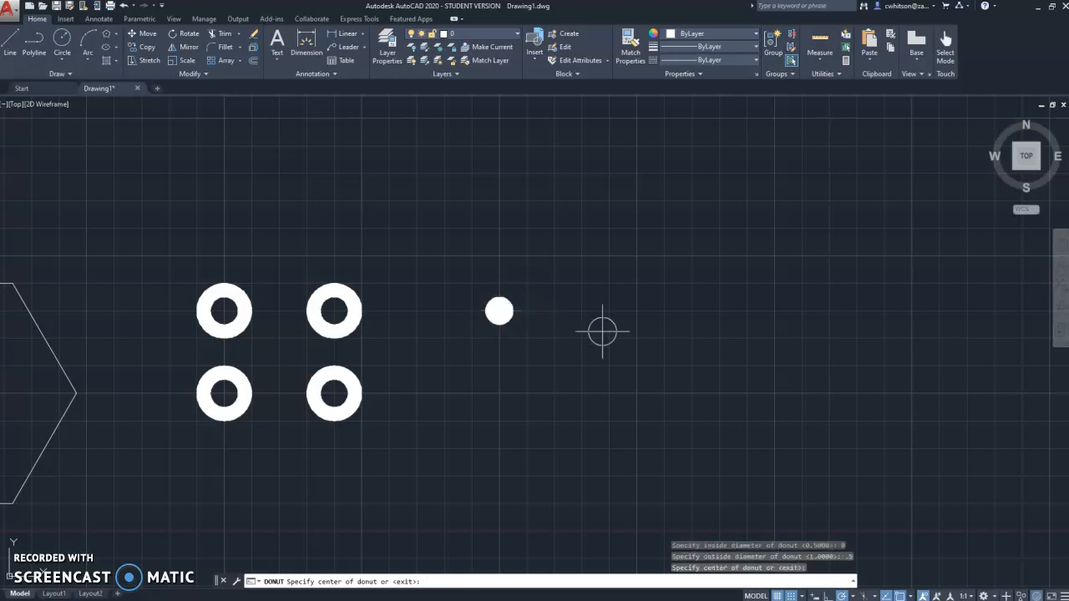
pyautogui.click(582, 311)
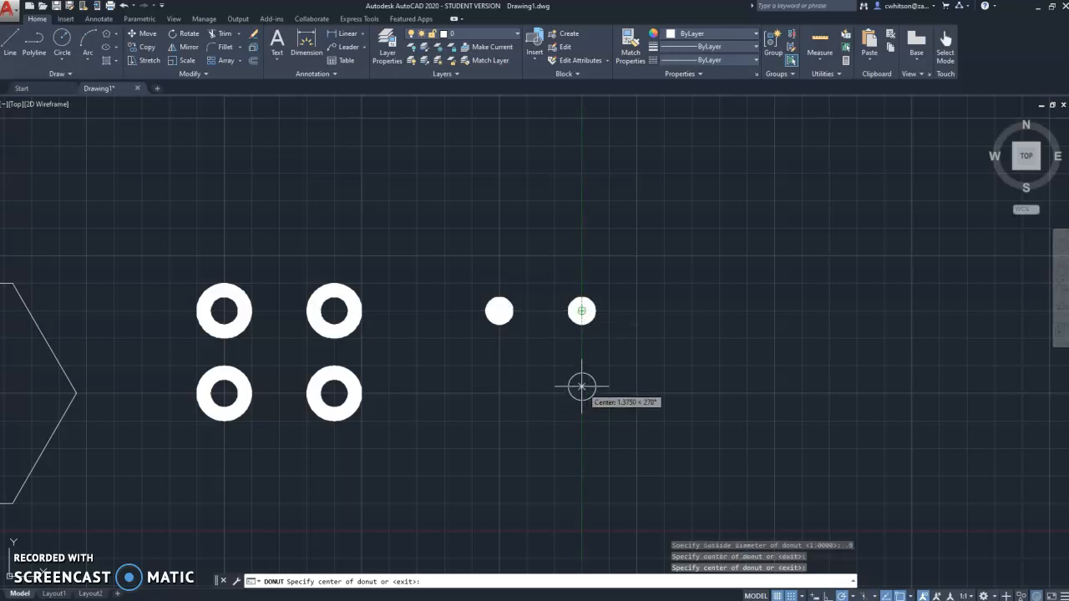
pyautogui.click(582, 394)
pyautogui.click(498, 393)
pyautogui.press('Escape')
pyautogui.press('Escape')
pyautogui.press('Escape')
# - Turn Fill mode off and regenerate the drawing to update the display of all eight donuts
pyautogui.scroll(2, 554, 447)
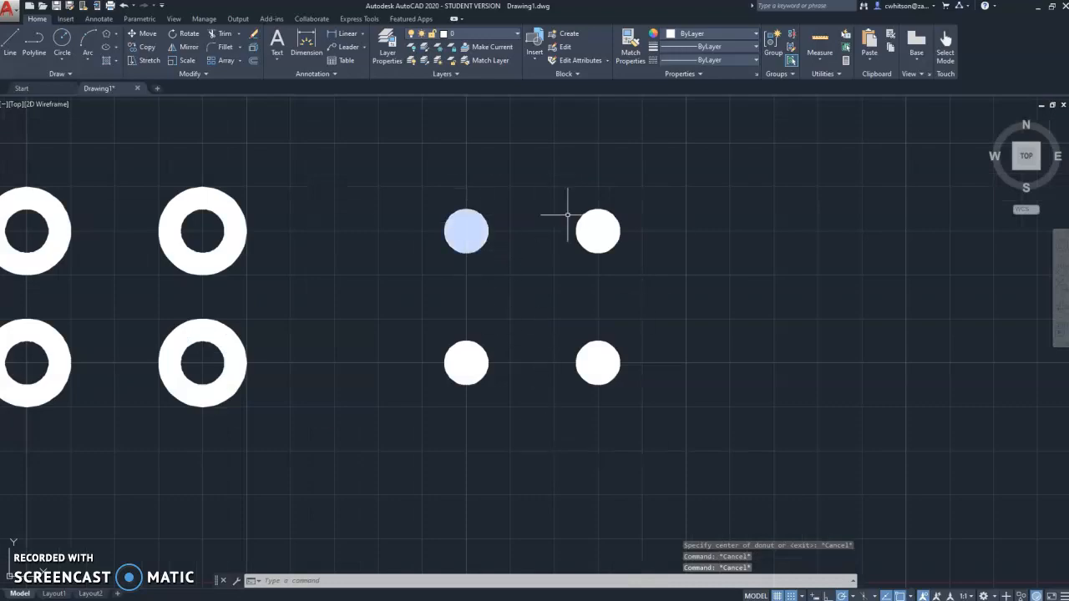
pyautogui.scroll(-1, 677, 351)
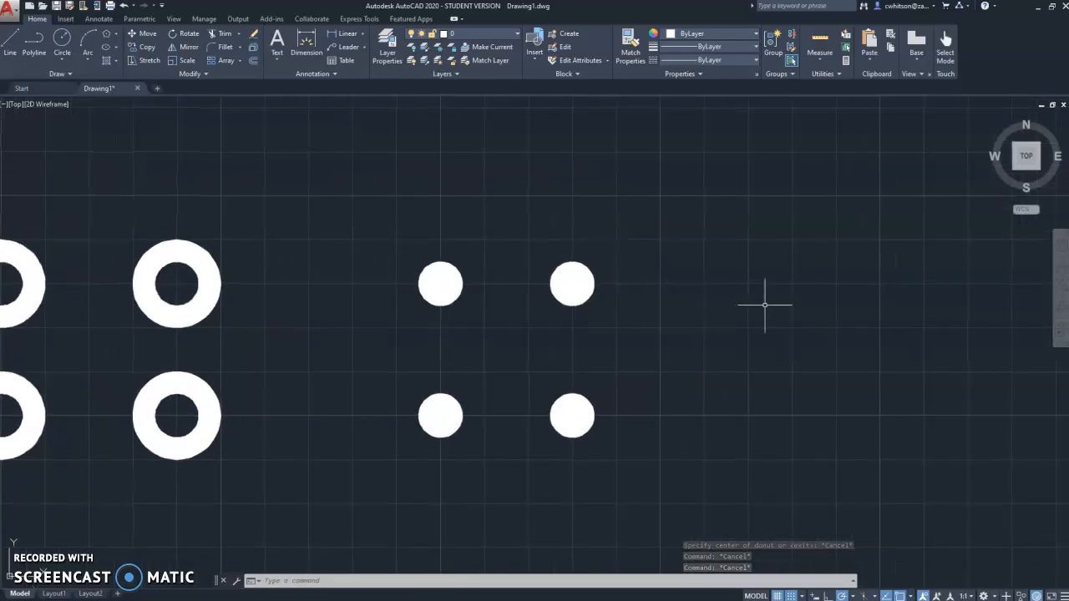
pyautogui.scroll(-2, 720, 315)
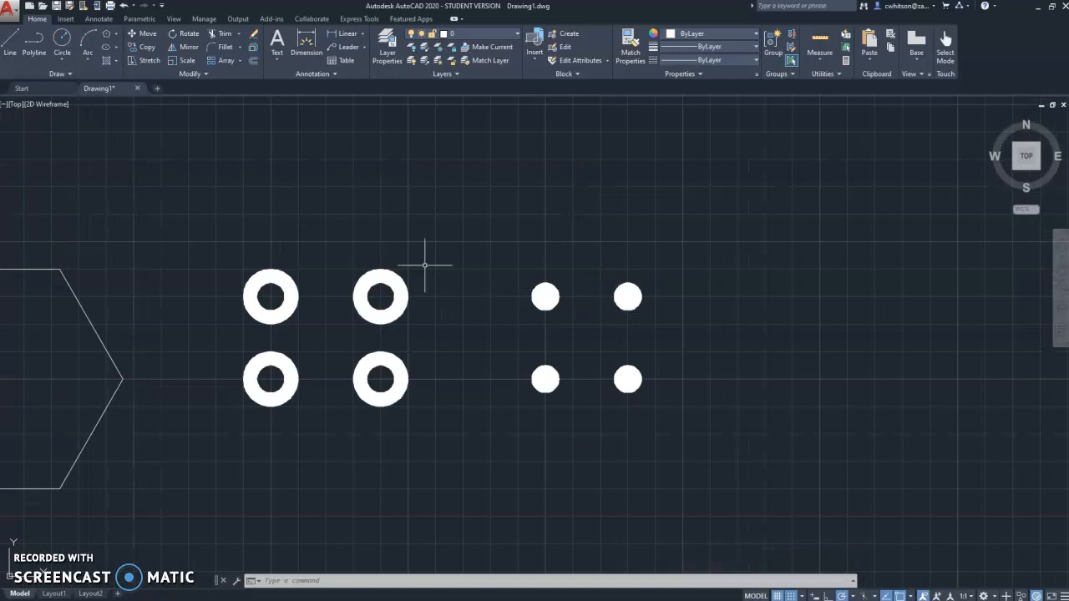
pyautogui.moveTo(577, 334); pyautogui.dragTo(658, 292, button='middle')
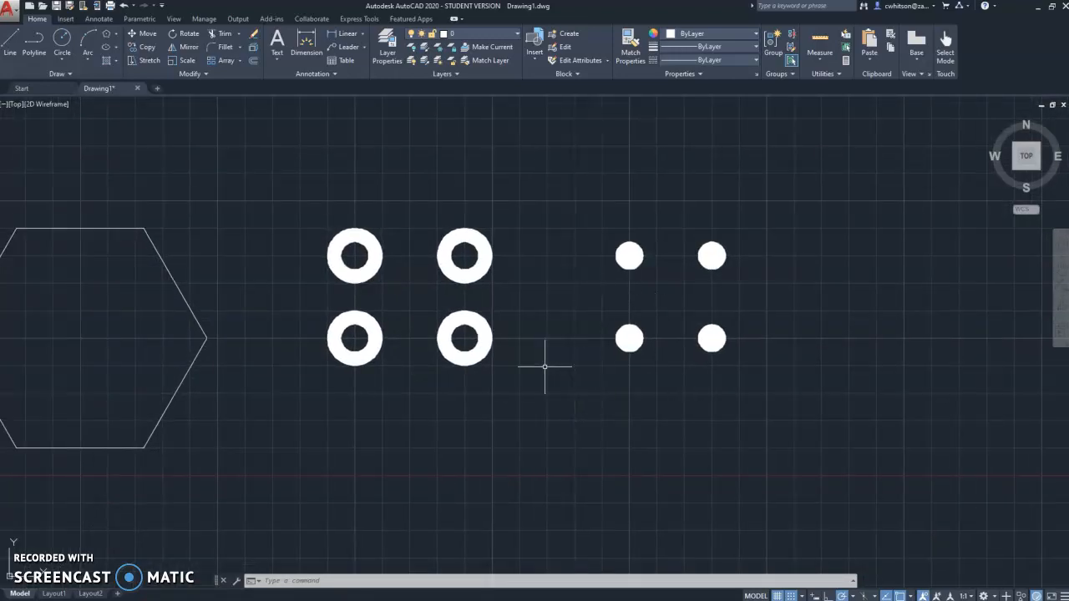
pyautogui.moveTo(803, 294); pyautogui.dragTo(746, 308, button='middle')
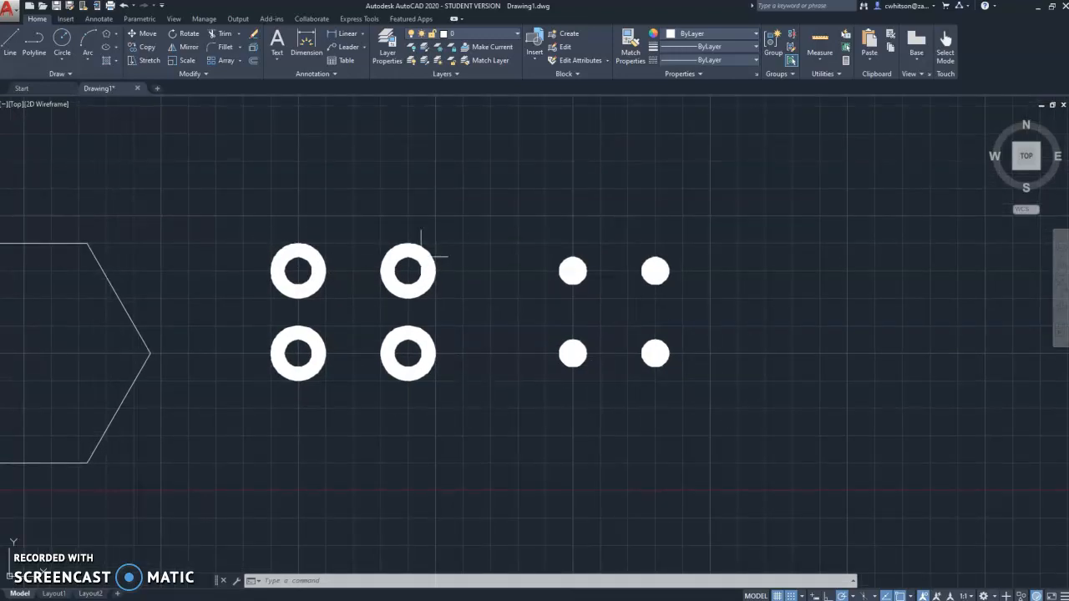
pyautogui.scroll(2, 572, 270)
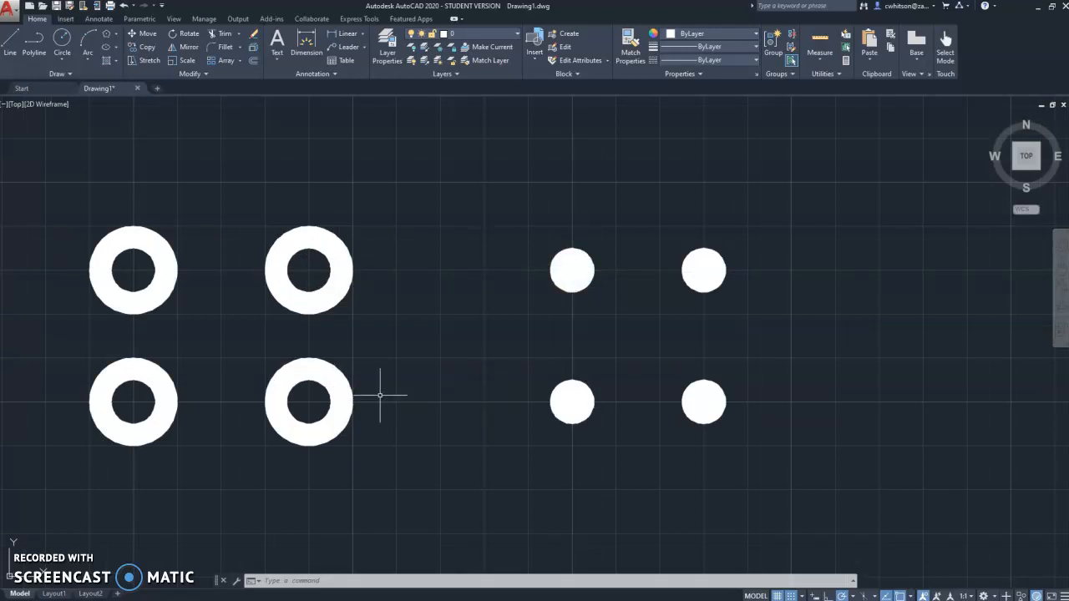
pyautogui.write('ff')
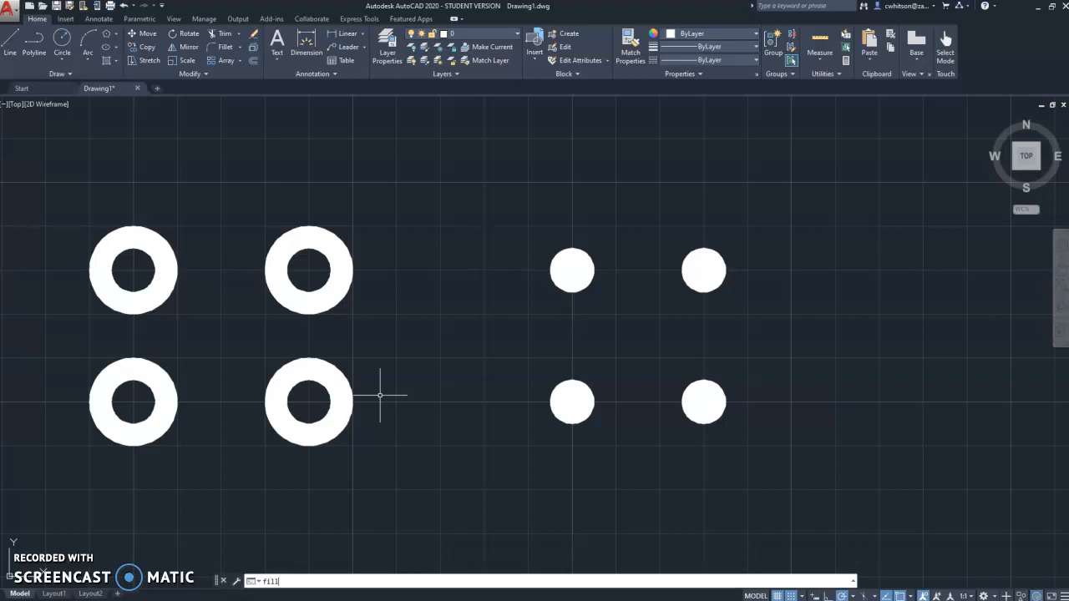
pyautogui.press('Return')
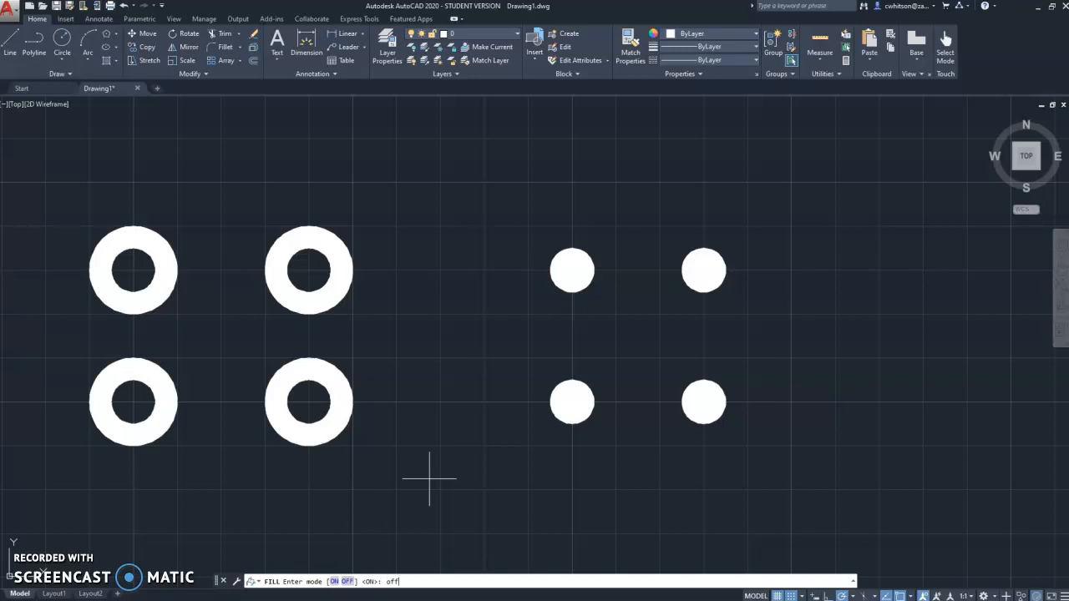
pyautogui.press('Return')
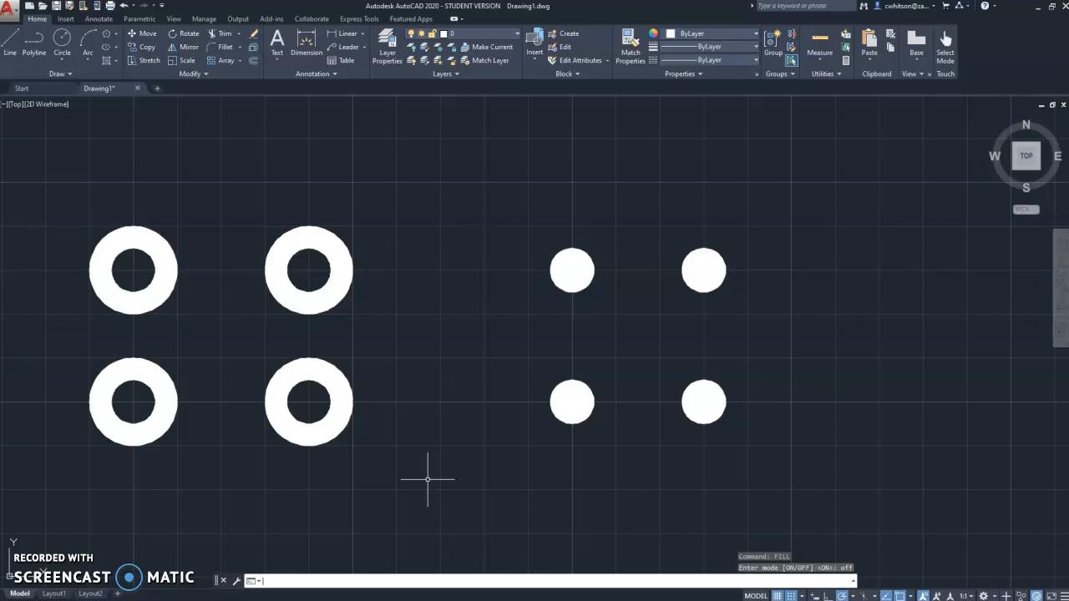
pyautogui.write('regen')
pyautogui.press('Return')
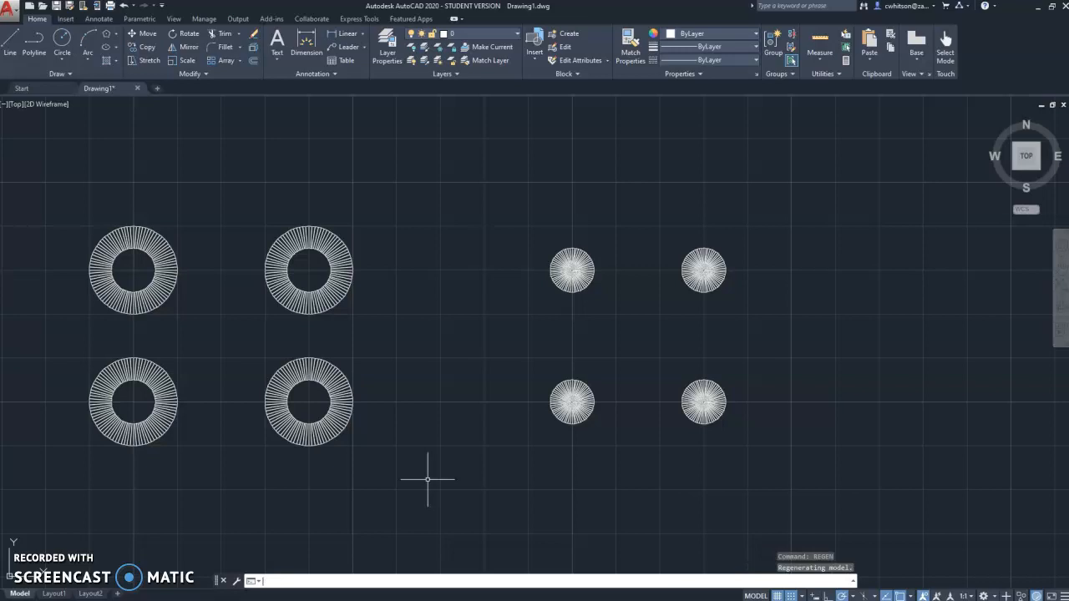
# - Examine the unfilled display of one ring donut and one zero-inside-diameter donut up close
pyautogui.scroll(6, 273, 254)
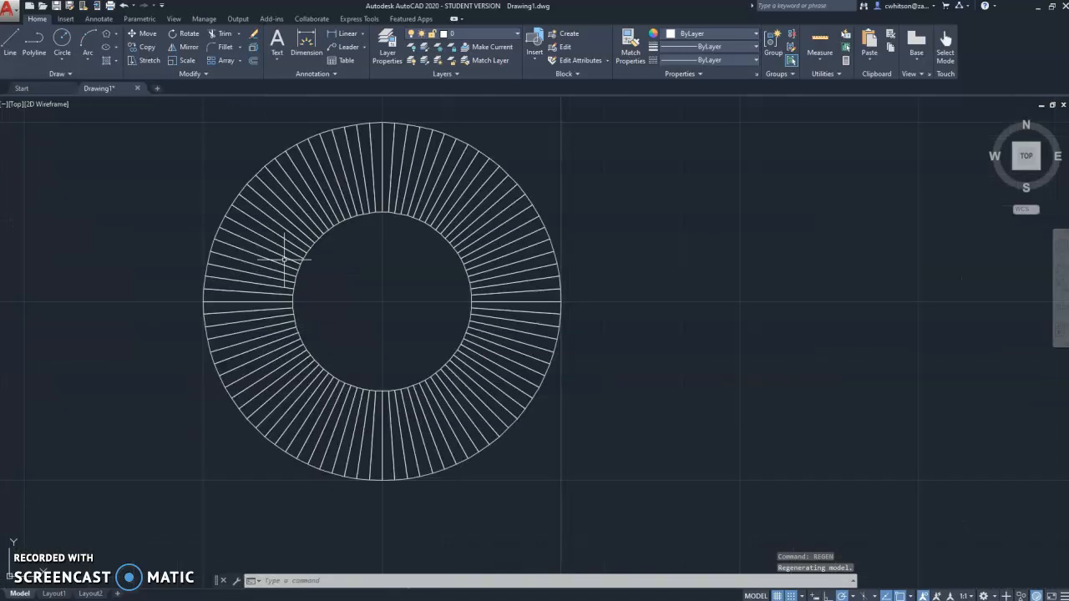
pyautogui.scroll(1, 243, 238)
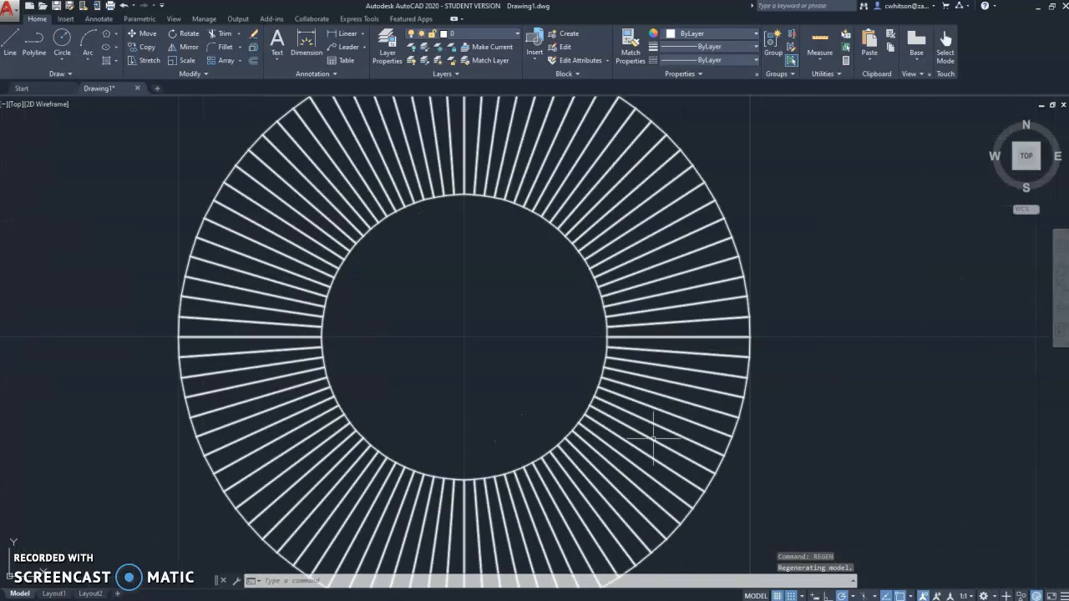
pyautogui.scroll(-3, 535, 315)
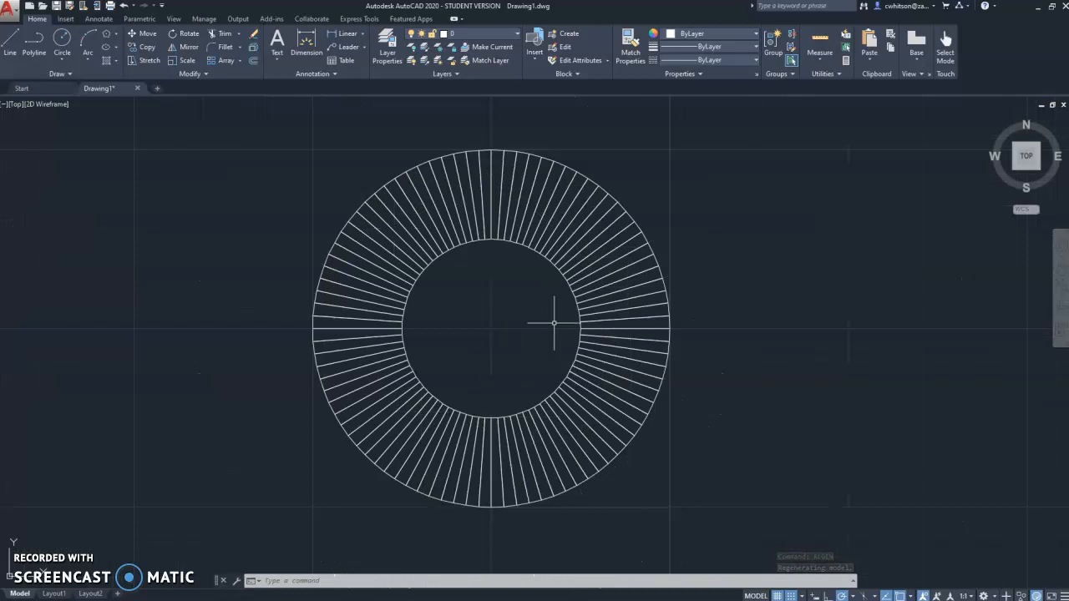
pyautogui.scroll(-1, 584, 321)
pyautogui.scroll(-3, 338, 250)
pyautogui.scroll(5, 431, 243)
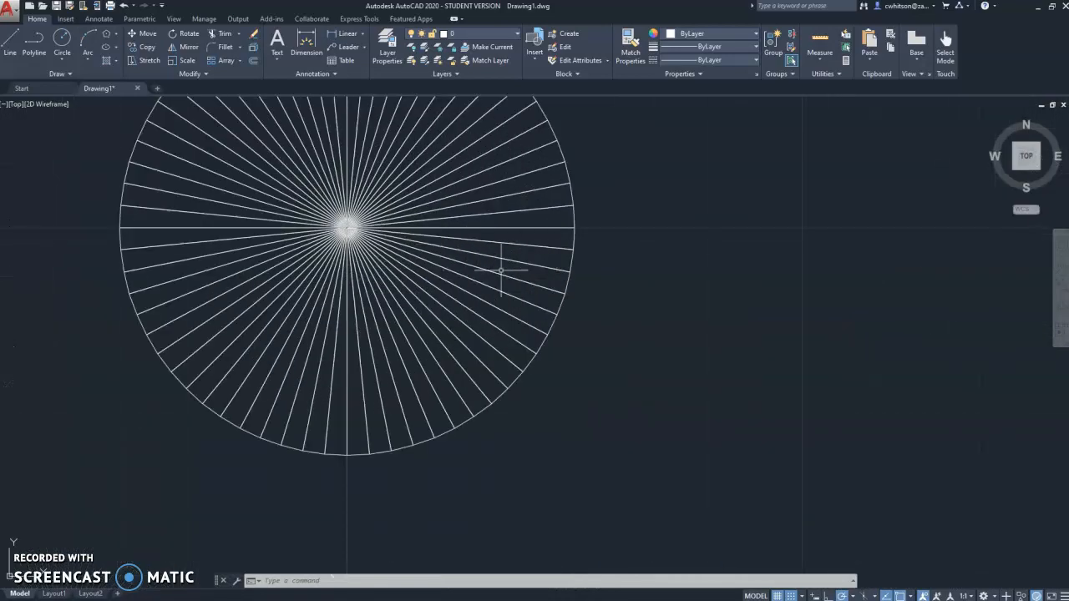
pyautogui.scroll(-1, 531, 237)
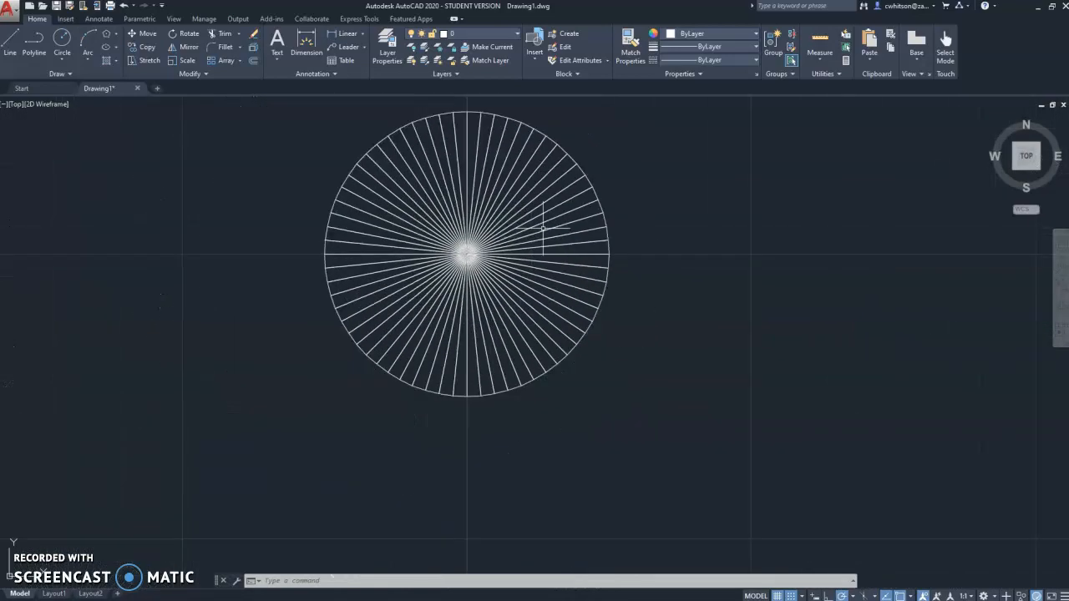
pyautogui.moveTo(493, 187); pyautogui.dragTo(478, 282, button='middle')
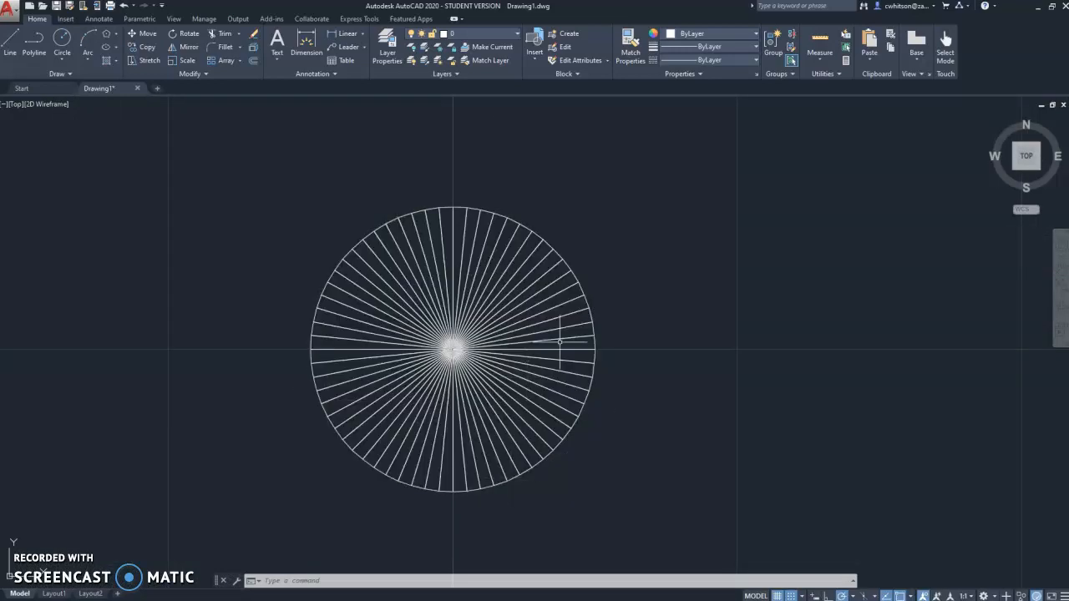
# - Examine the unfilled display of the ring and zero-inside-diameter donuts from farther out and up close
pyautogui.scroll(-2, 733, 361)
pyautogui.scroll(-2, 777, 357)
pyautogui.moveTo(776, 357); pyautogui.dragTo(625, 214, button='middle')
pyautogui.scroll(-1, 625, 214)
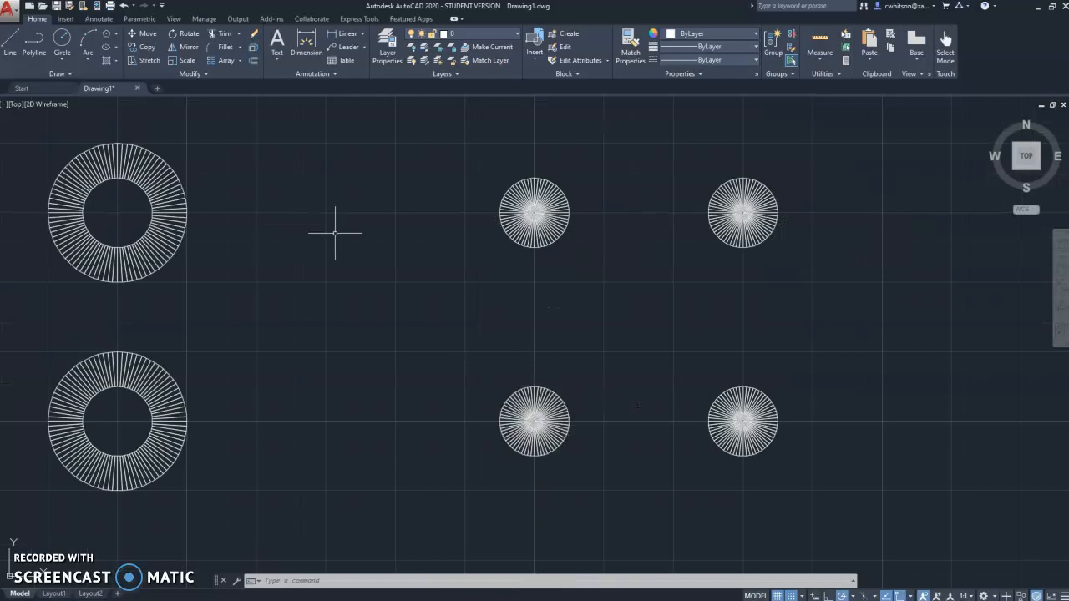
pyautogui.scroll(-1, 411, 329)
pyautogui.moveTo(410, 330)
pyautogui.mouseDown(button='middle')
pyautogui.moveTo(523, 312)
pyautogui.moveTo(588, 321)
pyautogui.mouseUp(button='middle')
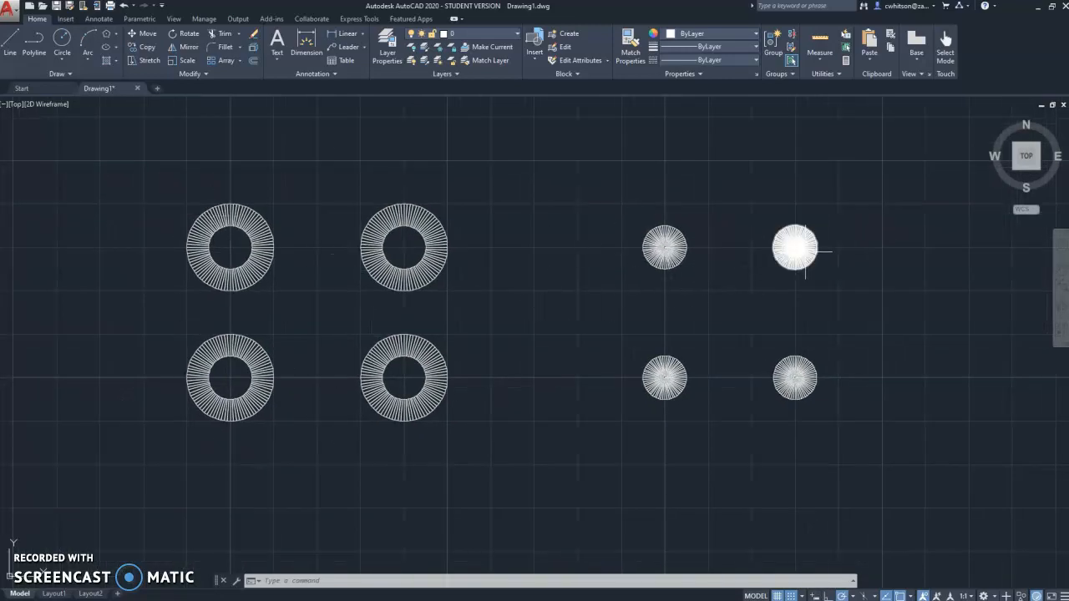
pyautogui.scroll(1, 805, 255)
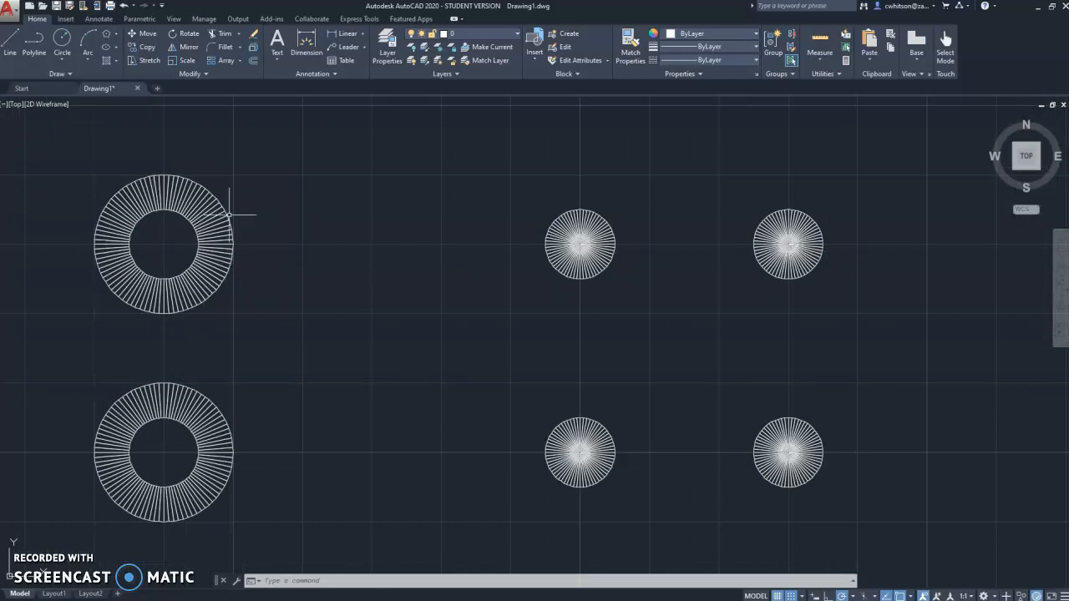
pyautogui.scroll(1, 196, 270)
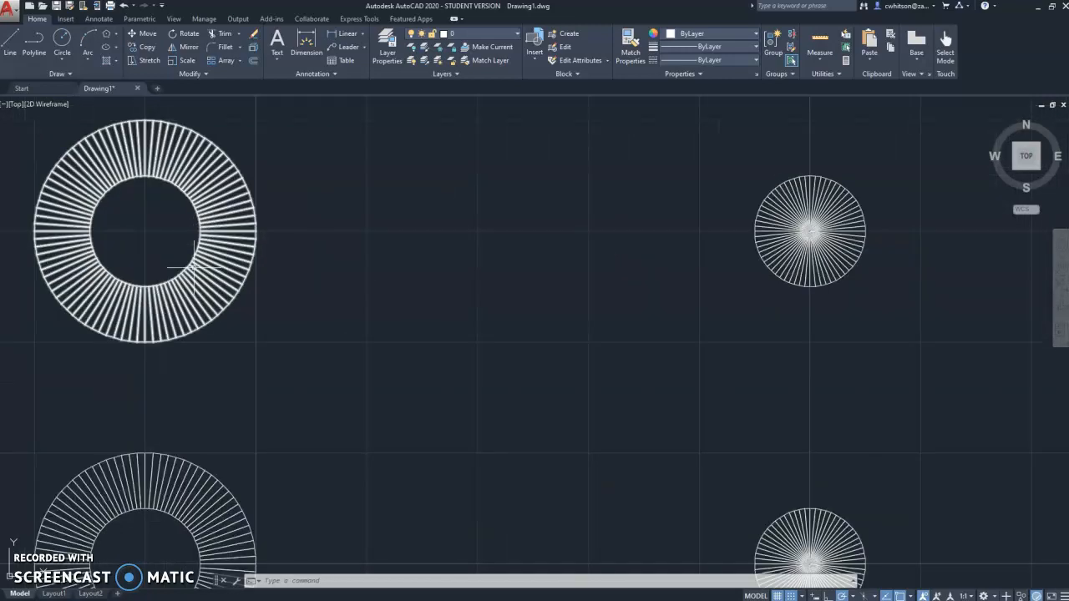
pyautogui.moveTo(288, 310)
pyautogui.mouseDown(button='middle')
pyautogui.moveTo(492, 339)
pyautogui.moveTo(509, 307)
pyautogui.mouseUp(button='middle')
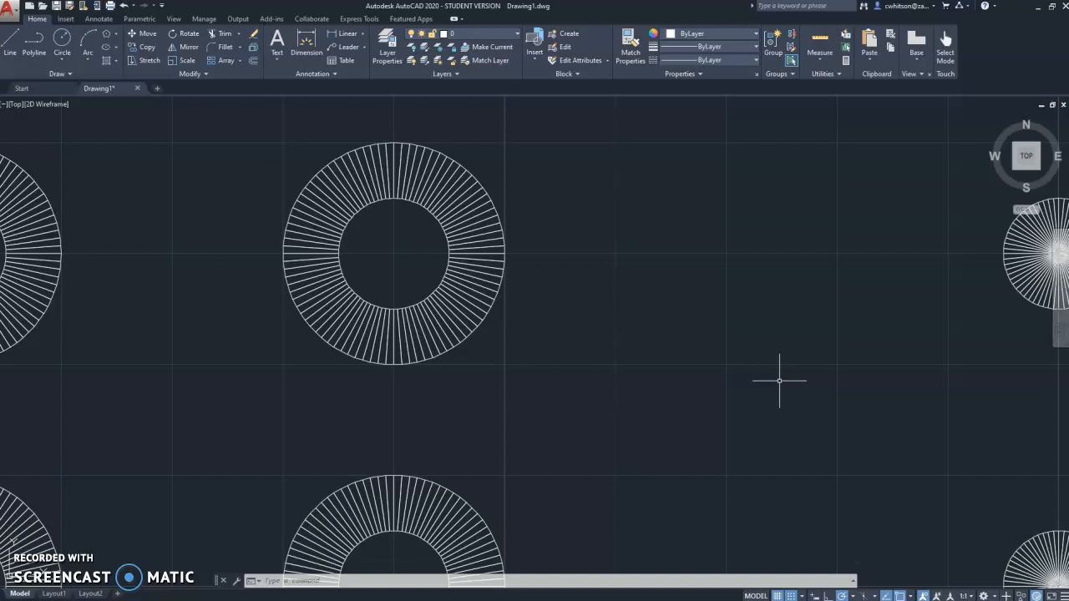
# - Turn Fill mode on and regenerate the drawing to update the display of all eight donuts
pyautogui.write('fi')
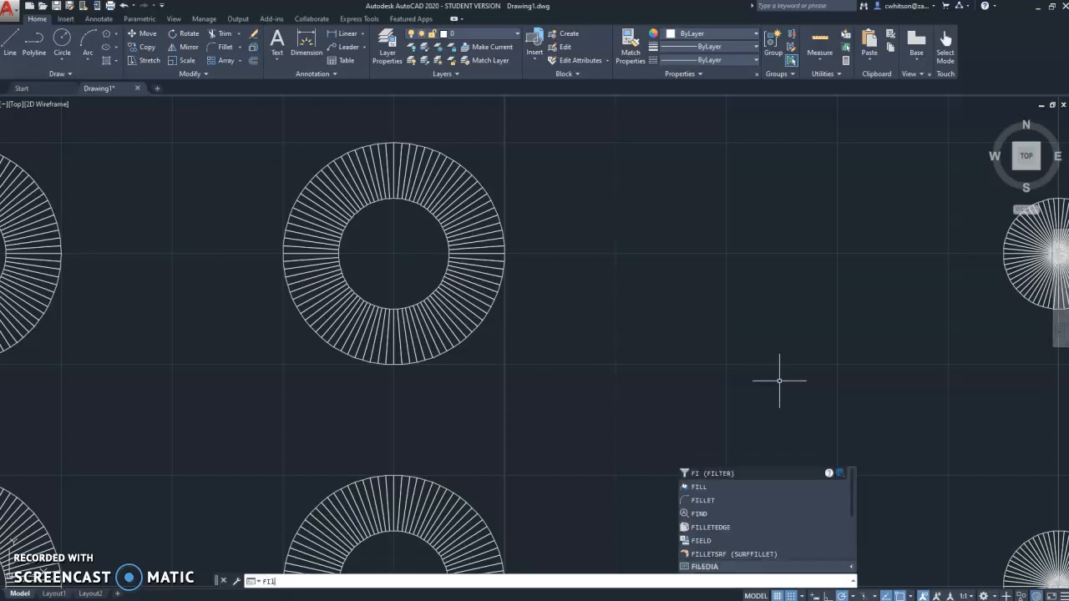
pyautogui.write('ll')
pyautogui.press('Return')
pyautogui.press('Return')
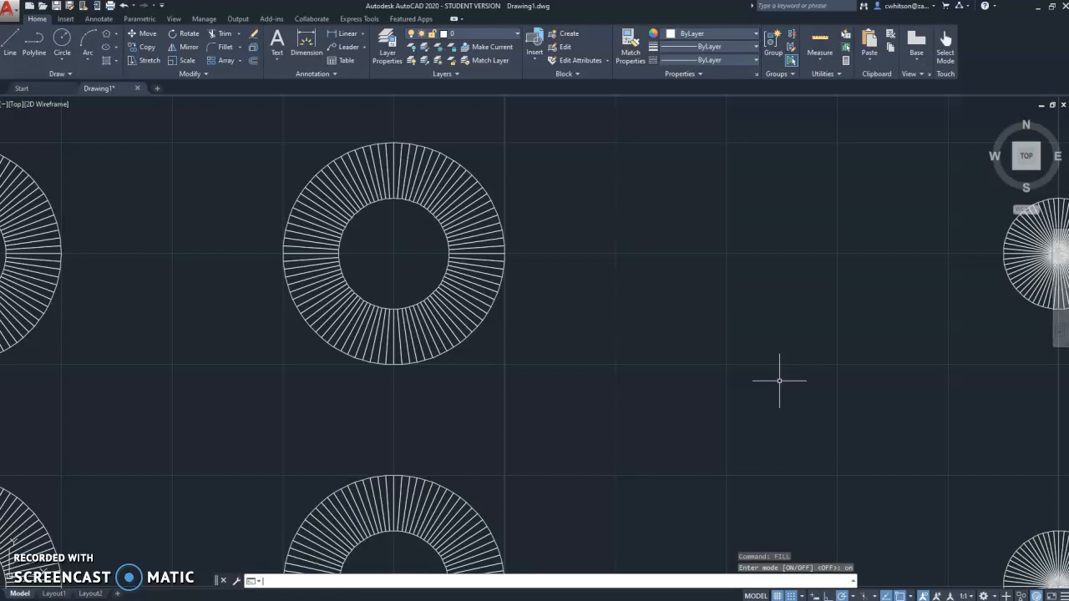
pyautogui.scroll(-2, 704, 304)
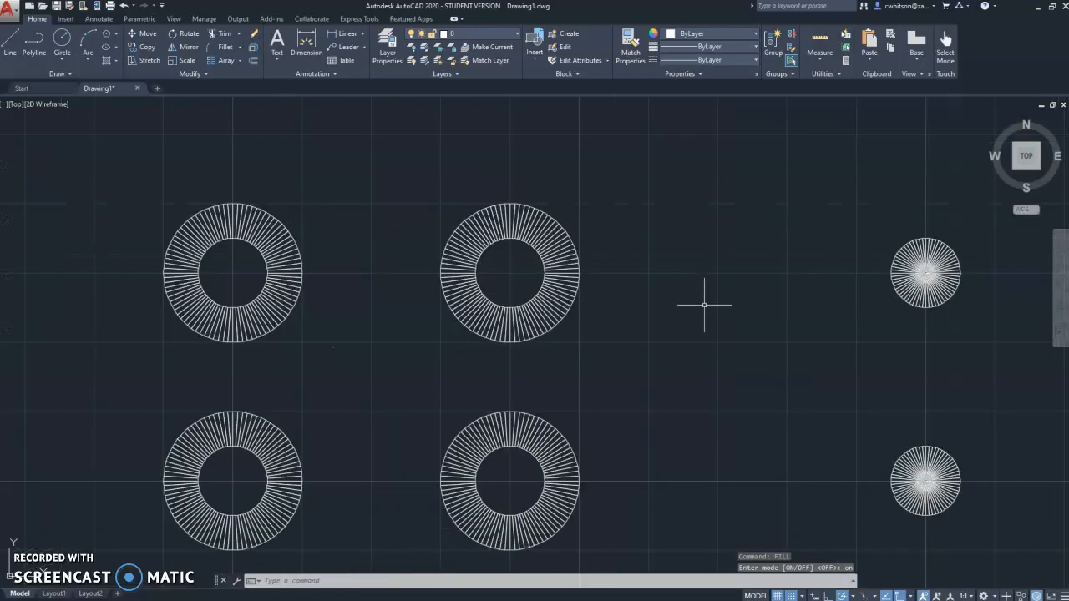
pyautogui.write('reg')
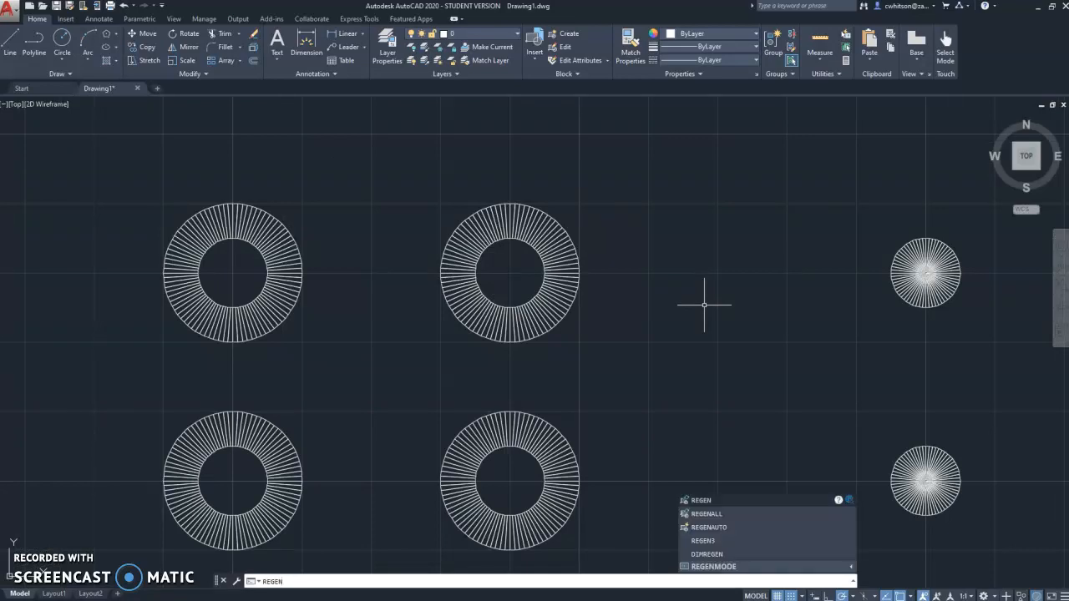
pyautogui.press('Return')
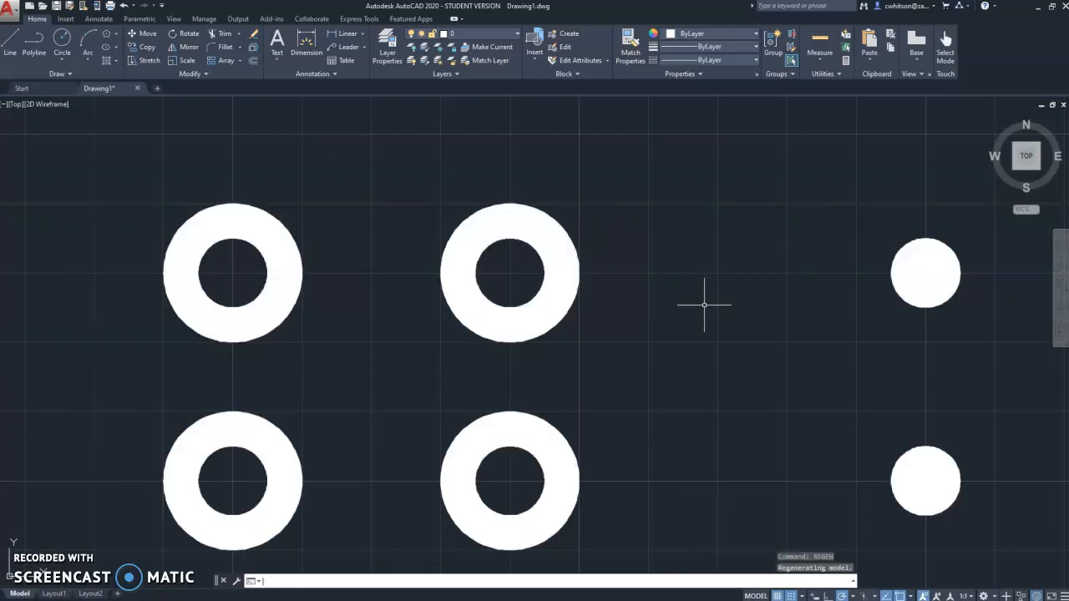
# - Draw a large circle above the gap between the hexagon and the ring donuts
pyautogui.scroll(-6, 585, 387)
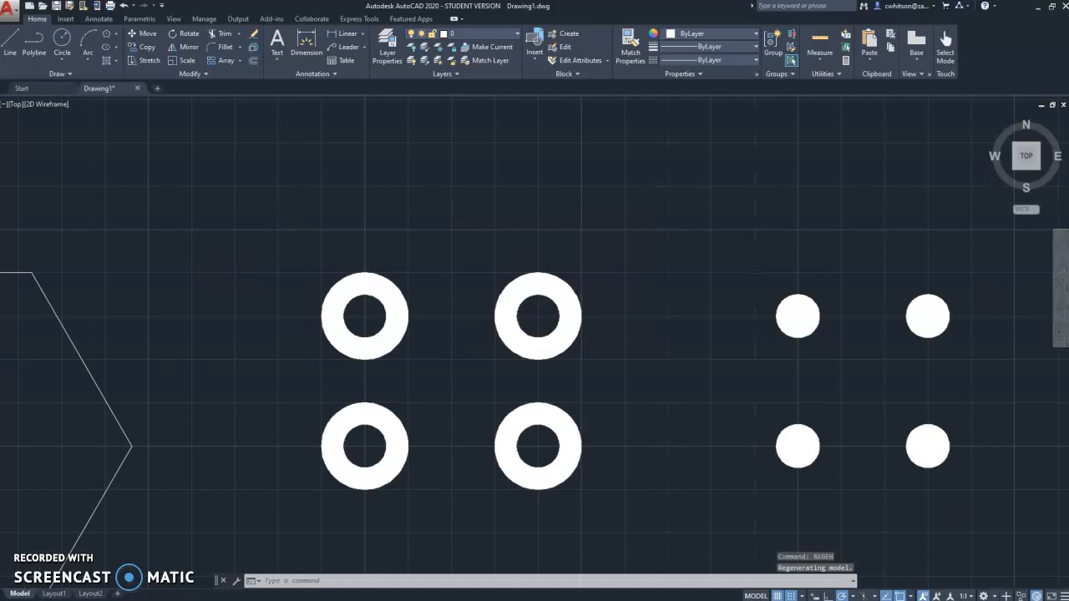
pyautogui.click(61, 42)
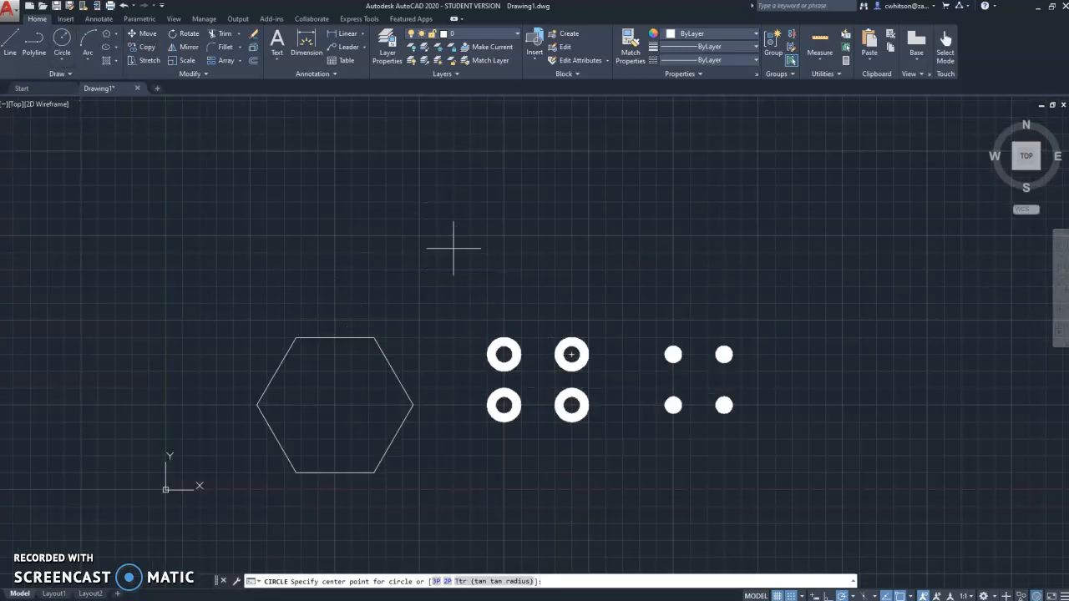
pyautogui.click(454, 248)
pyautogui.click(529, 189)
# - Examine how the circle, hexagon and donuts display at extreme far and close view scales
pyautogui.scroll(-10, 467, 238)
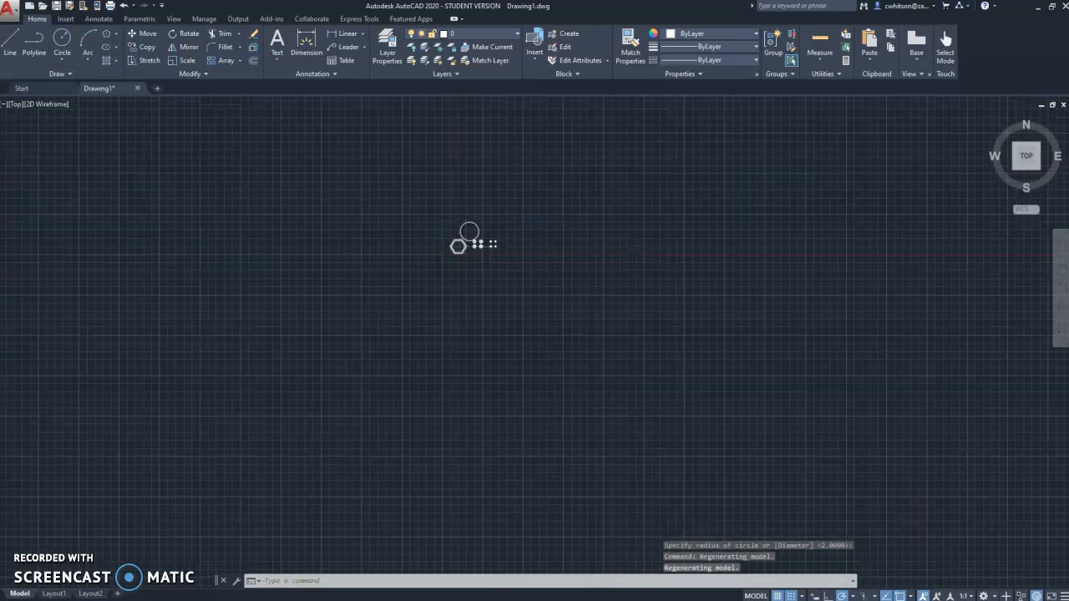
pyautogui.scroll(12, 245, 256)
pyautogui.scroll(-12, 227, 286)
pyautogui.scroll(-10, 226, 287)
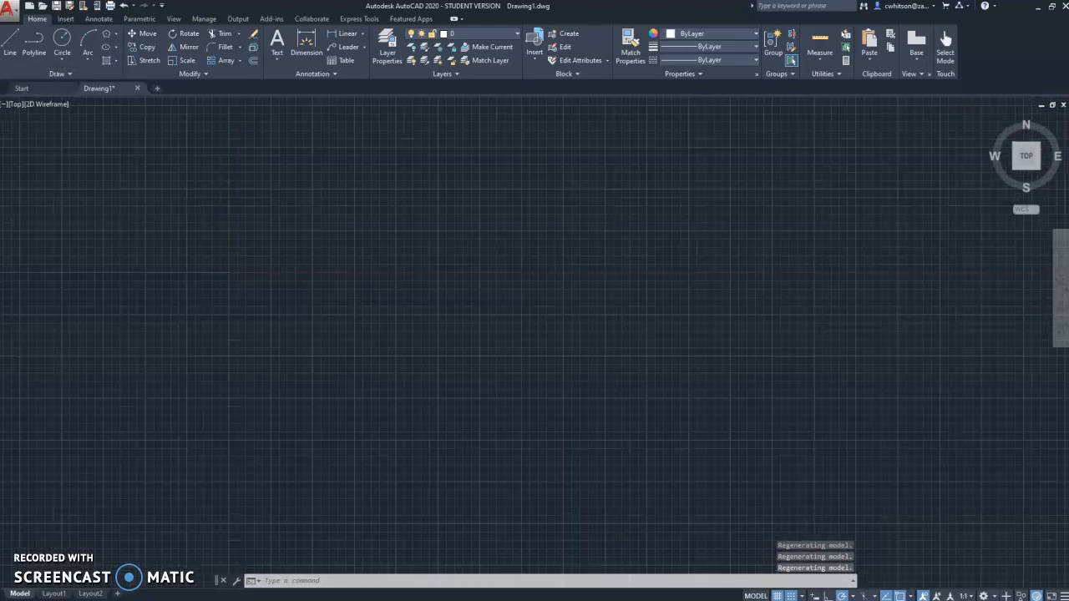
pyautogui.middleClick(224, 288)
pyautogui.middleClick(224, 289)
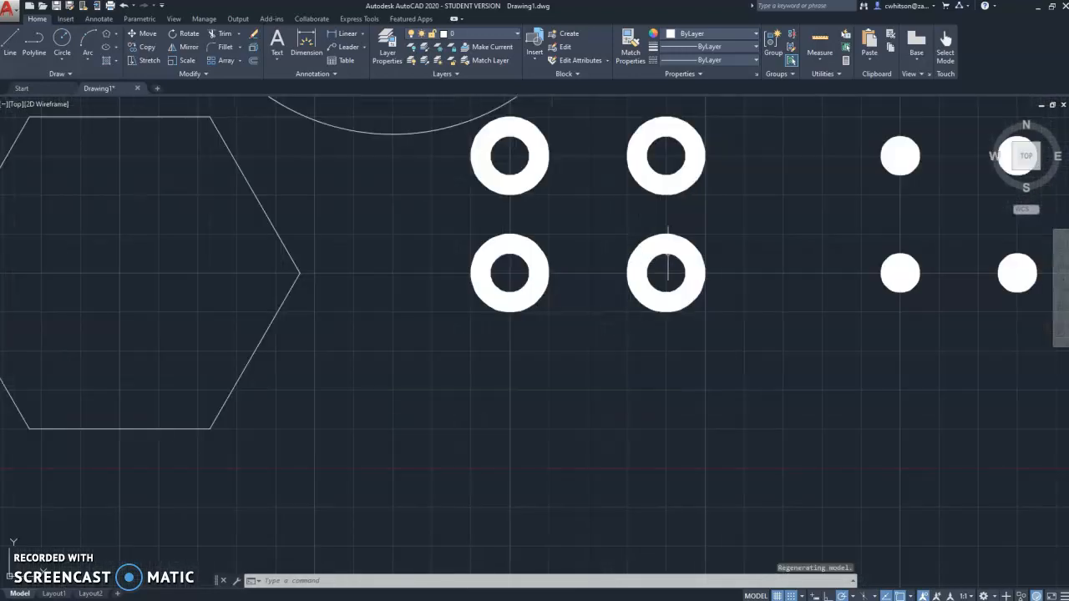
pyautogui.scroll(-10, 664, 267)
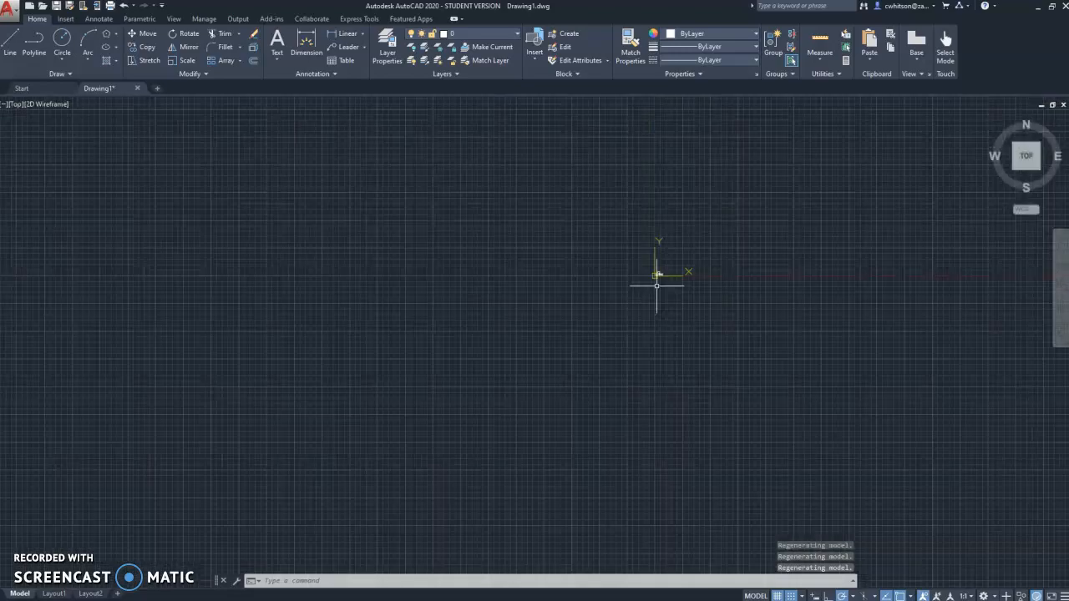
pyautogui.scroll(12, 653, 296)
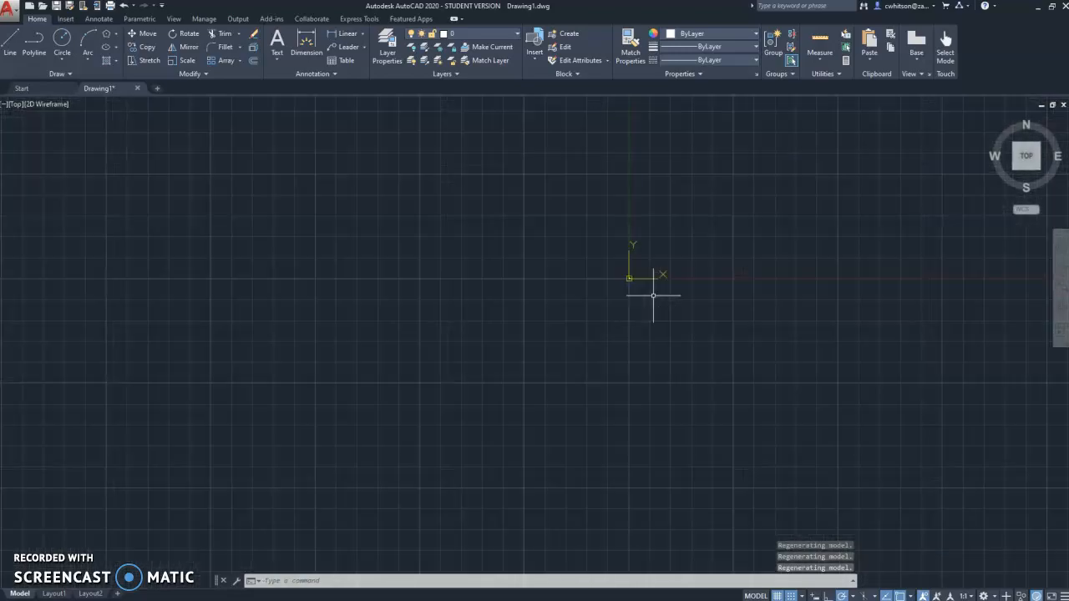
pyautogui.scroll(10, 763, 281)
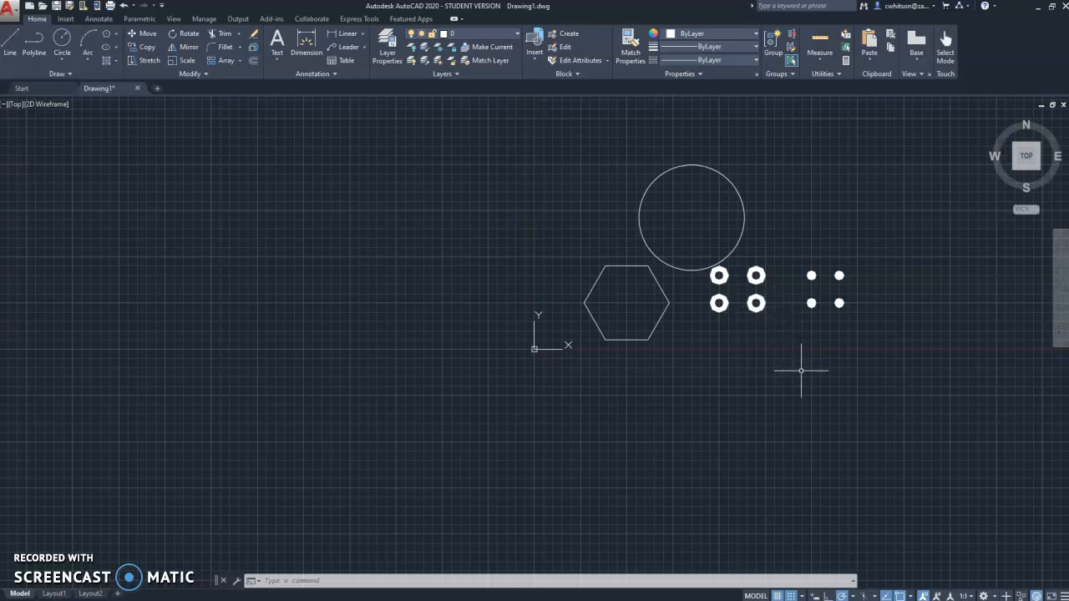
# - Regenerate the drawing to refresh the curve display of the ring donuts
pyautogui.moveTo(782, 365); pyautogui.dragTo(698, 366, button='middle')
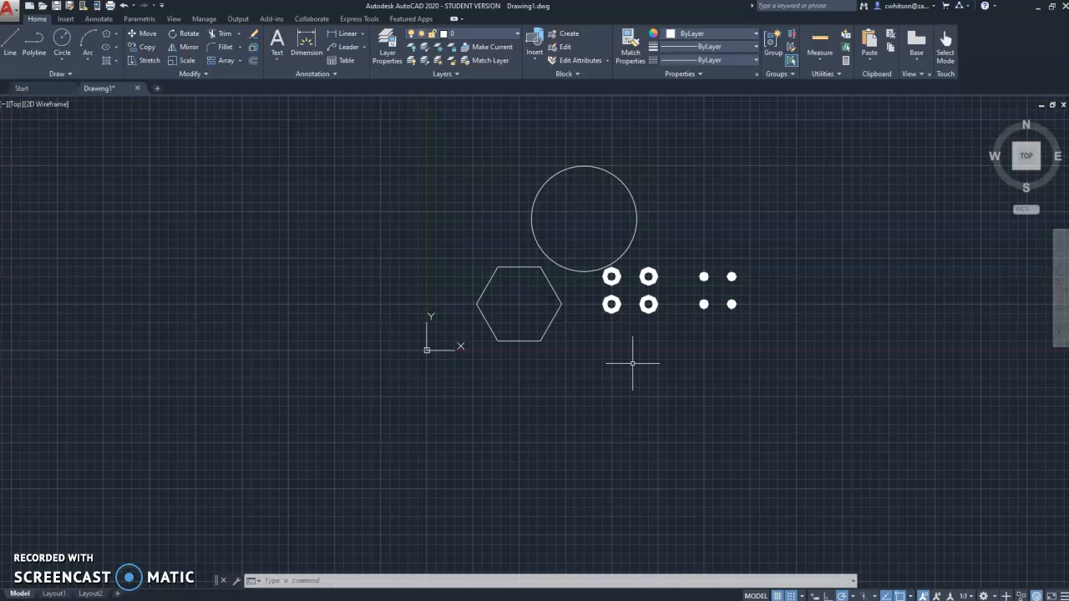
pyautogui.write('re')
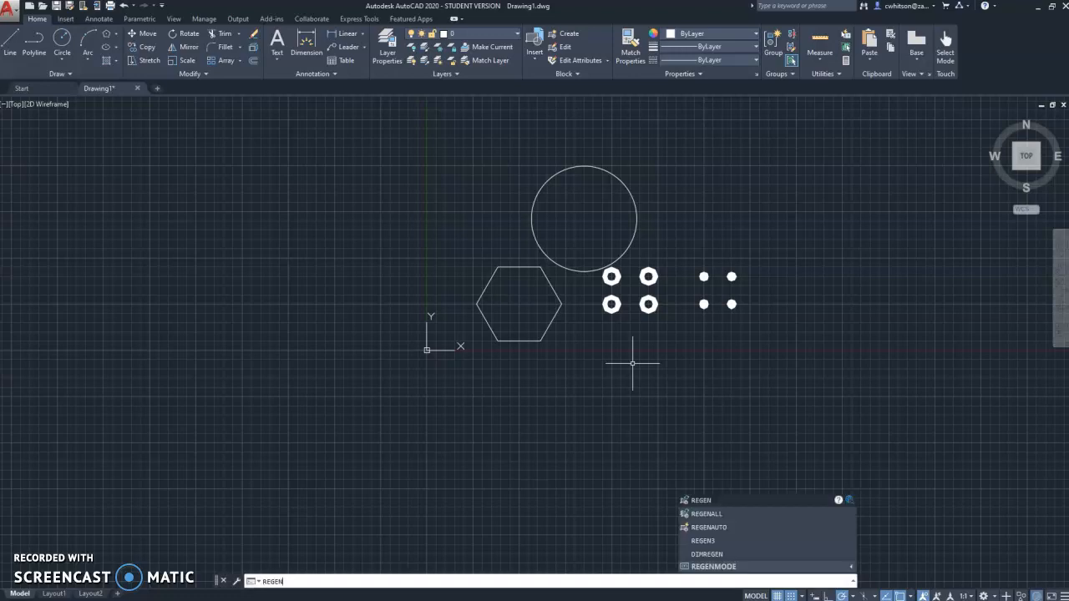
pyautogui.press('Return')
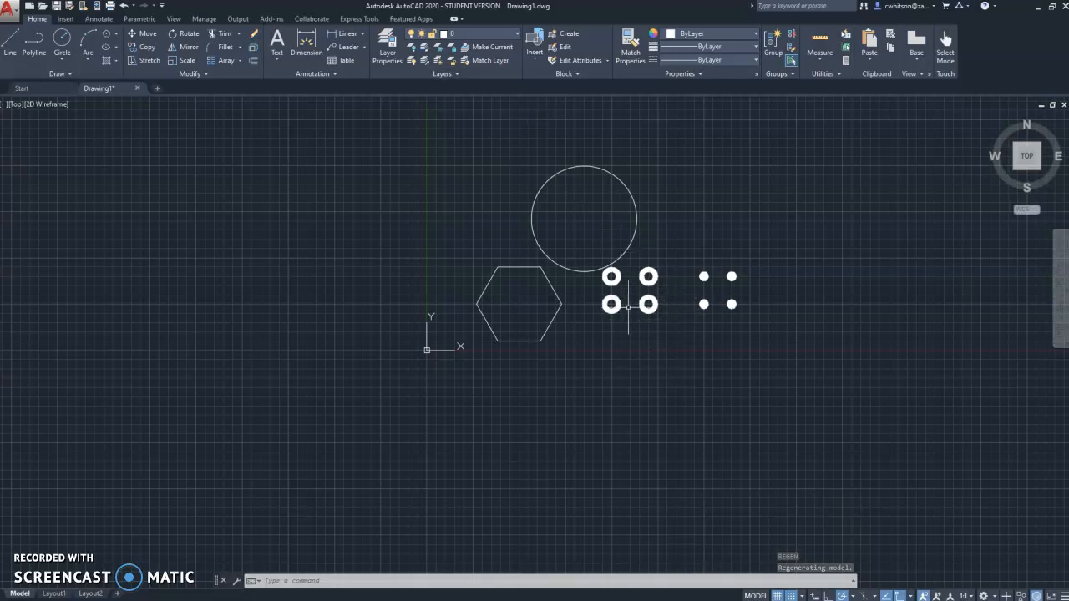
# - Inspect the regenerated donuts and the large circle, selecting the circle to check its grips and clearing the selection
pyautogui.scroll(5, 627, 305)
pyautogui.scroll(-4, 628, 303)
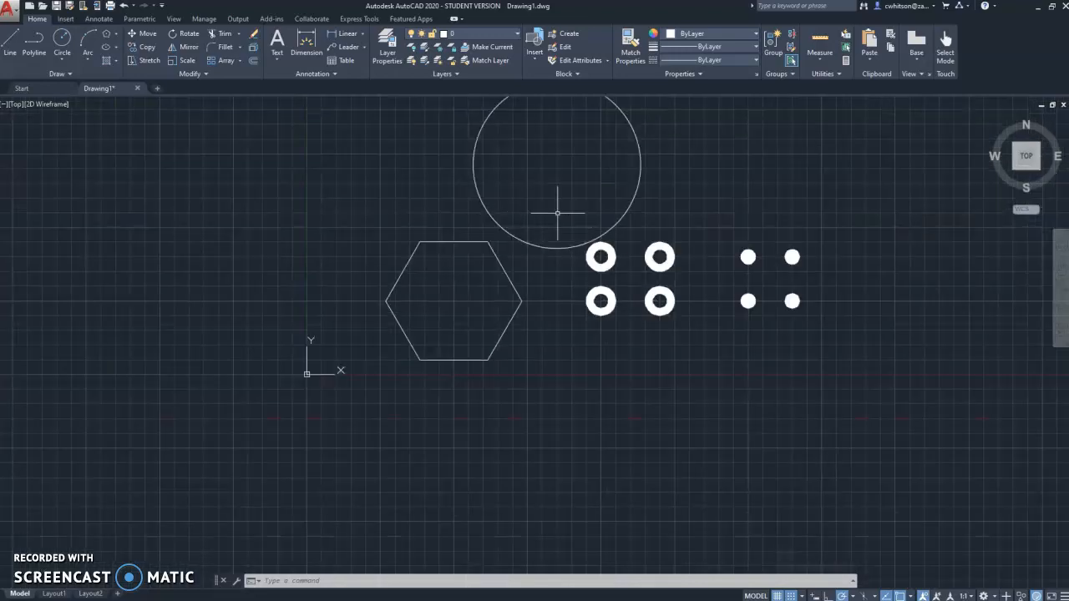
pyautogui.moveTo(557, 213); pyautogui.dragTo(501, 313, button='middle')
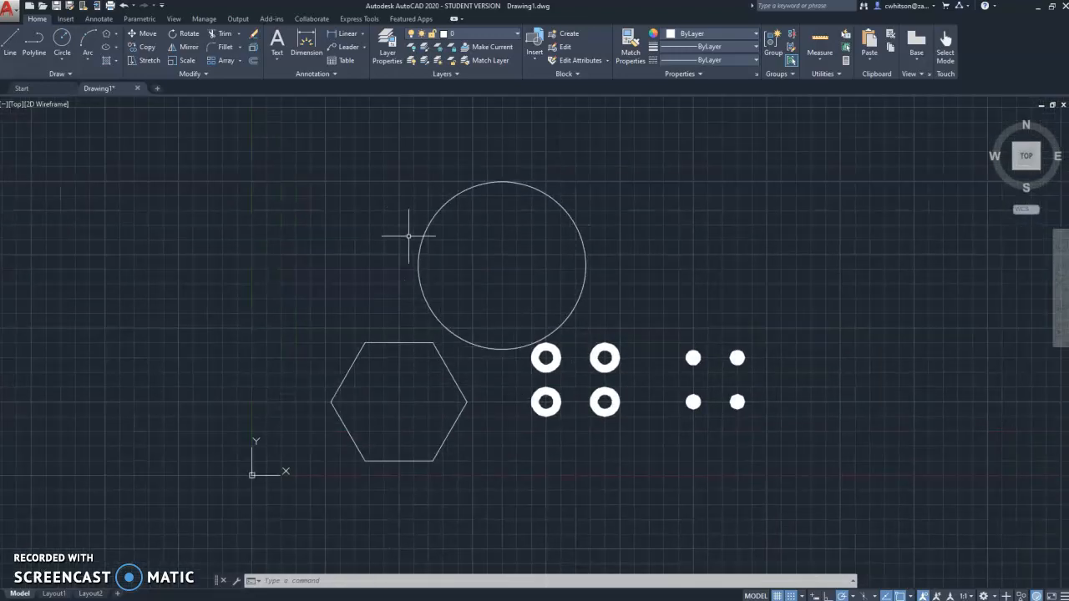
pyautogui.click(435, 216)
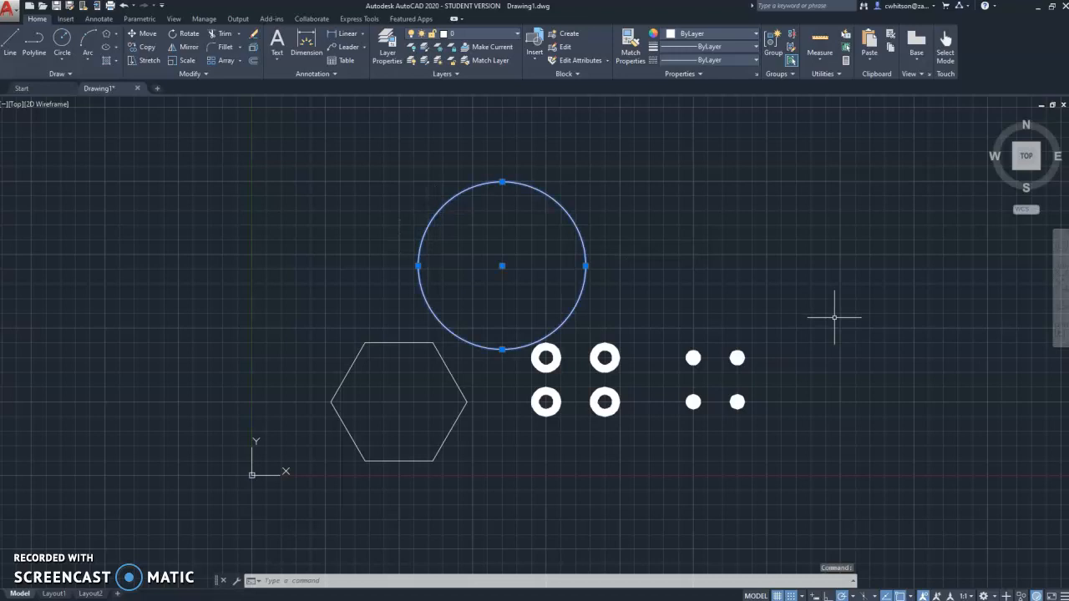
pyautogui.press('Escape')
pyautogui.press('Escape')
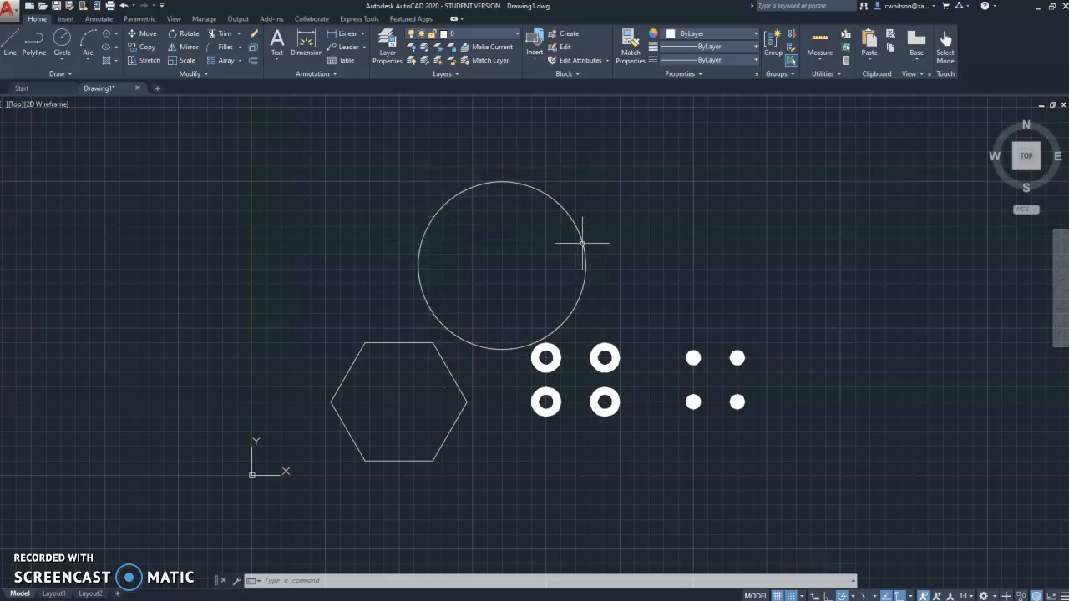
# - Examine the large circle's edge at very high magnification and compare it with the whole drawing from farther out
pyautogui.scroll(5, 432, 209)
pyautogui.scroll(3, 455, 191)
pyautogui.scroll(2, 493, 248)
pyautogui.scroll(2, 448, 222)
pyautogui.scroll(2, 475, 248)
pyautogui.scroll(2, 483, 256)
pyautogui.scroll(2, 527, 274)
pyautogui.scroll(1, 512, 239)
pyautogui.scroll(2, 512, 229)
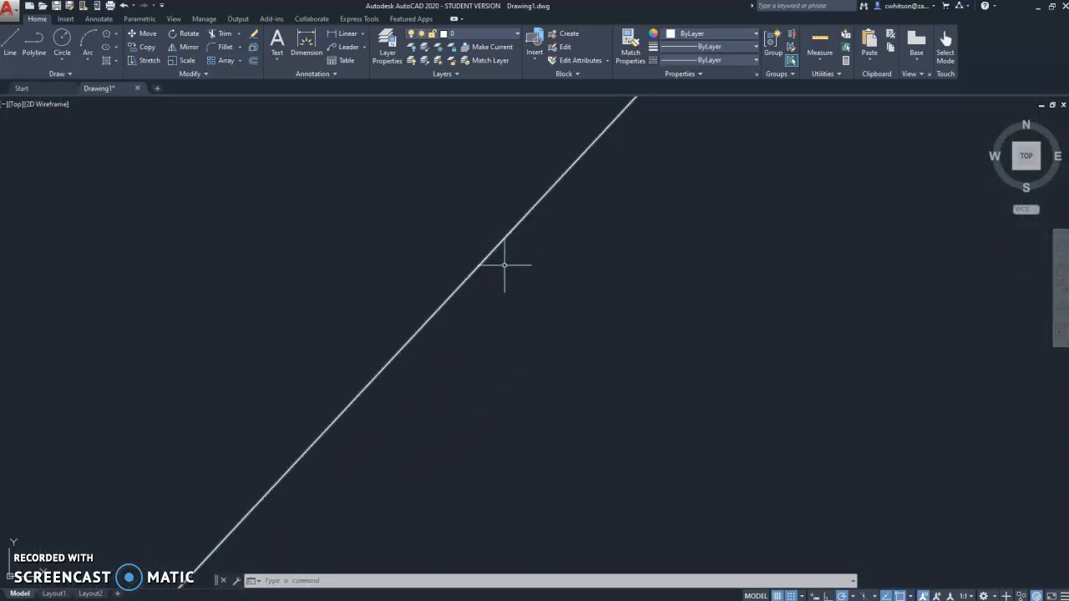
pyautogui.scroll(4, 499, 263)
pyautogui.scroll(2, 419, 259)
pyautogui.scroll(2, 367, 263)
pyautogui.scroll(2, 424, 255)
pyautogui.scroll(-5, 556, 212)
pyautogui.scroll(-8, 621, 220)
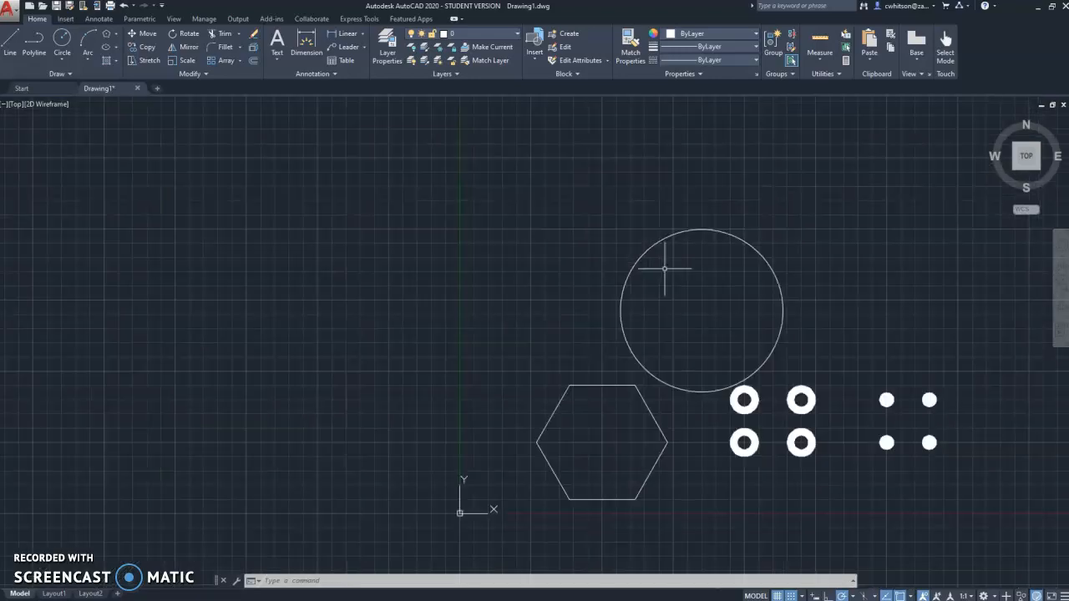
pyautogui.scroll(4, 576, 292)
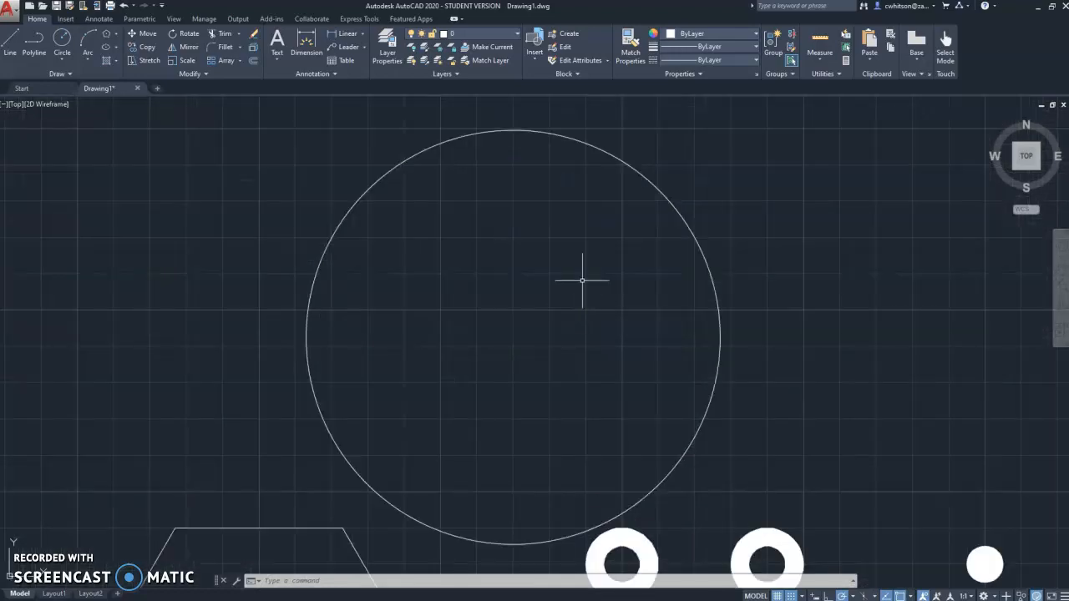
pyautogui.scroll(-2, 787, 326)
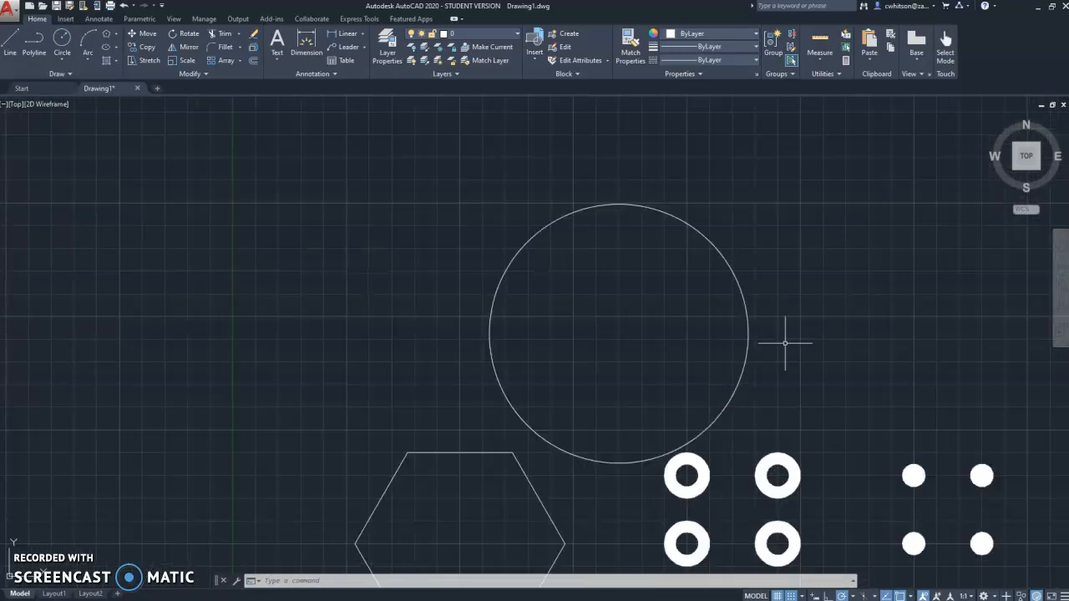
pyautogui.moveTo(785, 342); pyautogui.dragTo(725, 233, button='middle')
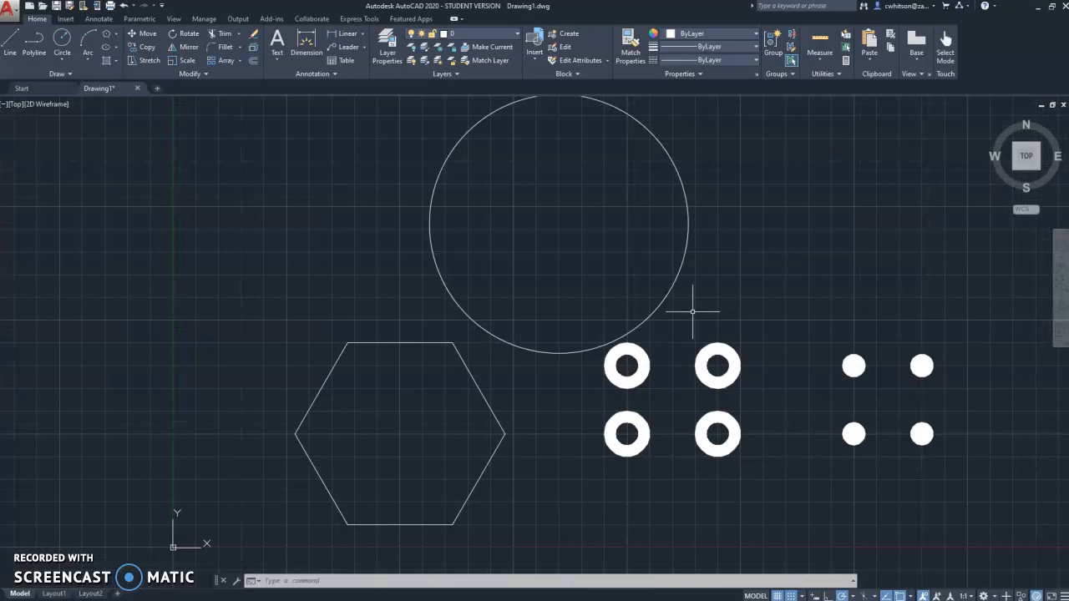
pyautogui.moveTo(827, 222)
pyautogui.mouseDown(button='middle')
pyautogui.moveTo(698, 226)
pyautogui.moveTo(732, 231)
pyautogui.mouseUp(button='middle')
pyautogui.scroll(-2, 757, 274)
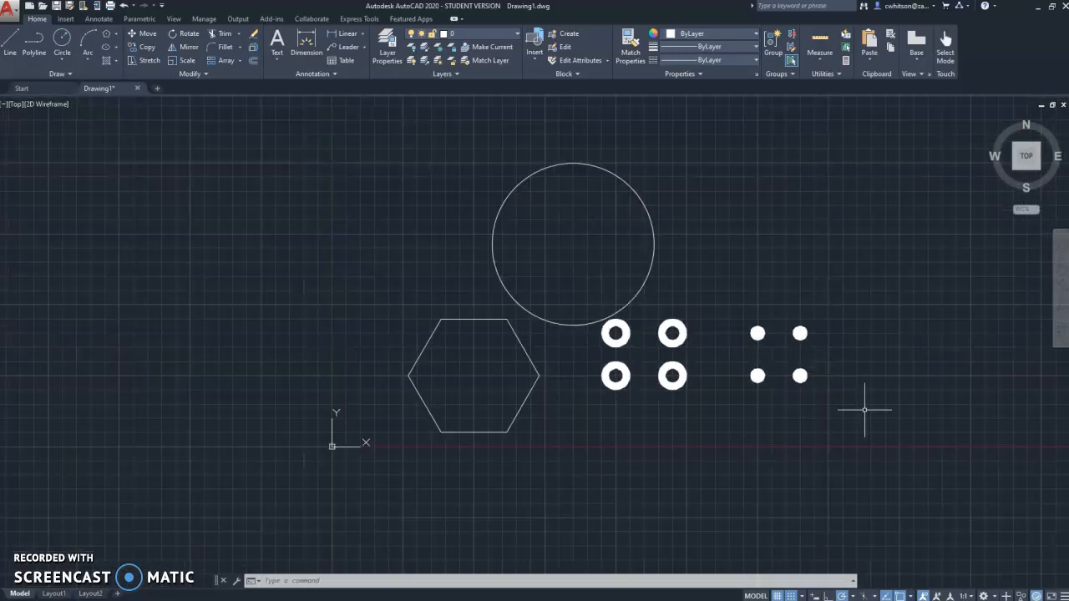